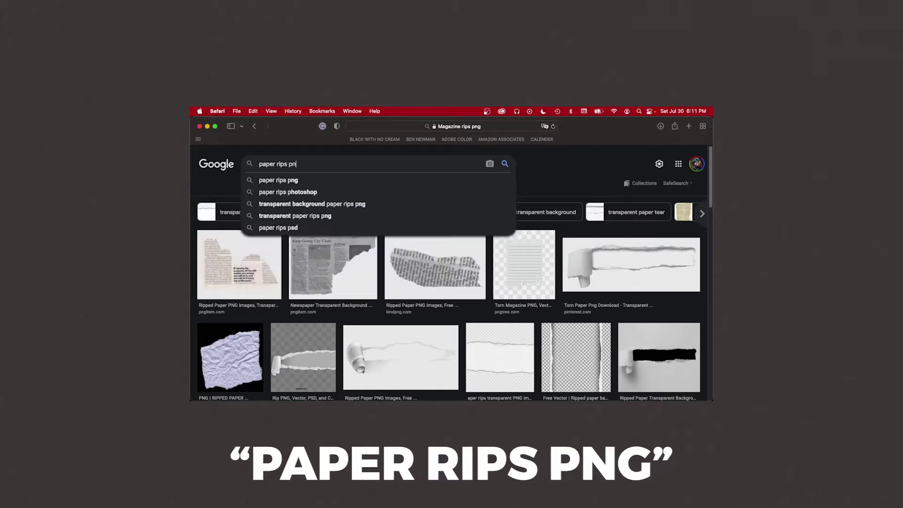
Search Google Images for "paper rips png" and browse the photo posts on the Instagram profile.
{"action": "key", "text": "Return"}
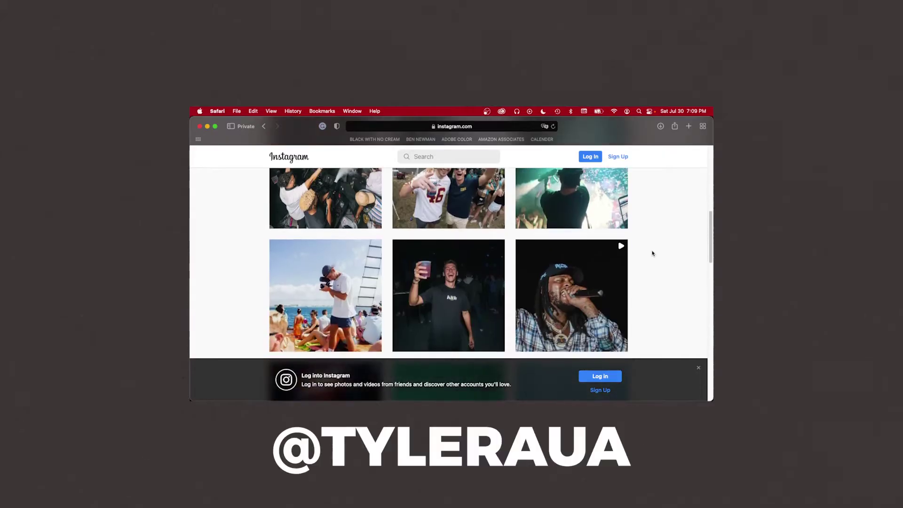
{"action": "scroll", "coordinate": [652, 254], "scroll_direction": "down", "scroll_amount": 10}
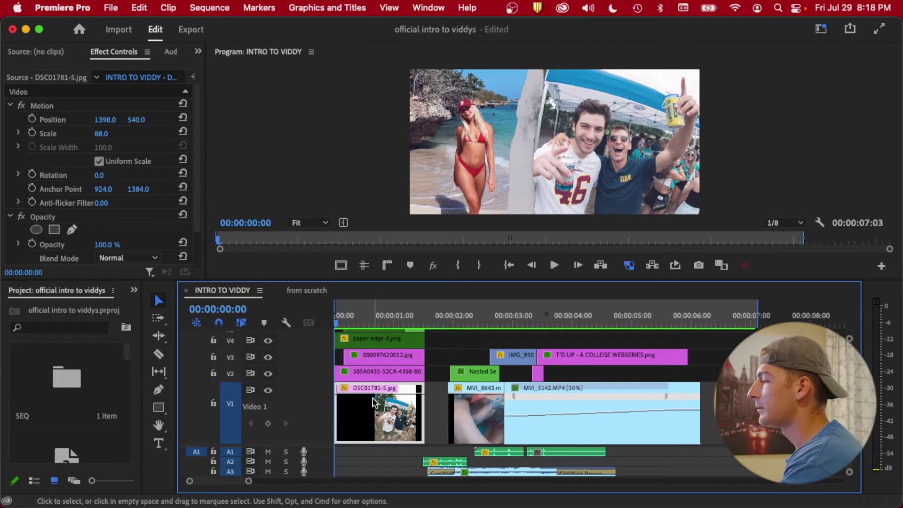
Examine how the photo and paper-edge layers are stacked across the video tracks of the INTRO TO VIDDY sequence in Premiere Pro.
{"action": "scroll", "coordinate": [372, 399], "scroll_direction": "up", "scroll_amount": 3}
{"action": "scroll", "coordinate": [373, 398], "scroll_direction": "up", "scroll_amount": 6}
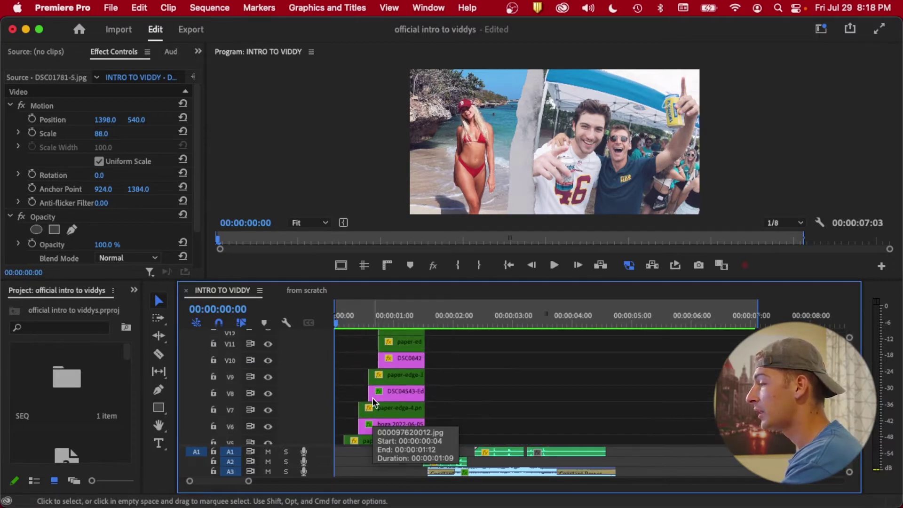
{"action": "scroll", "coordinate": [373, 400], "scroll_direction": "up", "scroll_amount": 4}
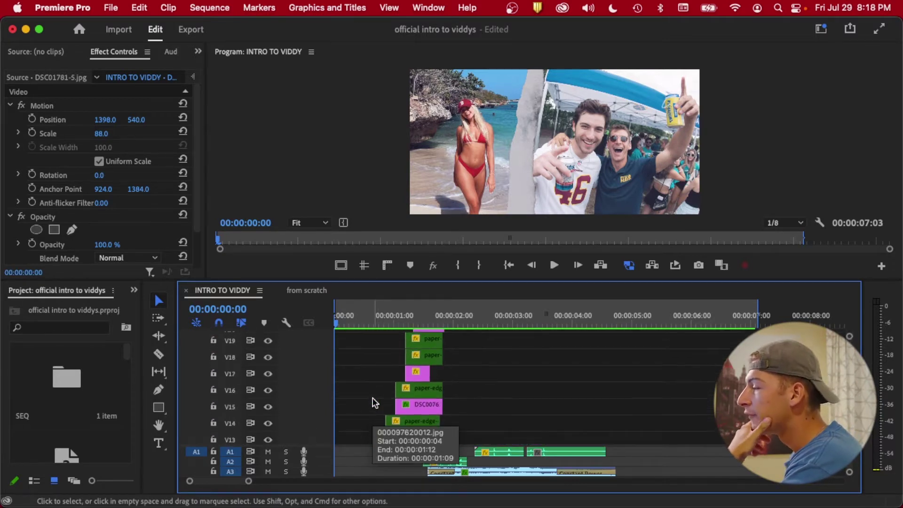
{"action": "scroll", "coordinate": [373, 398], "scroll_direction": "down", "scroll_amount": 11}
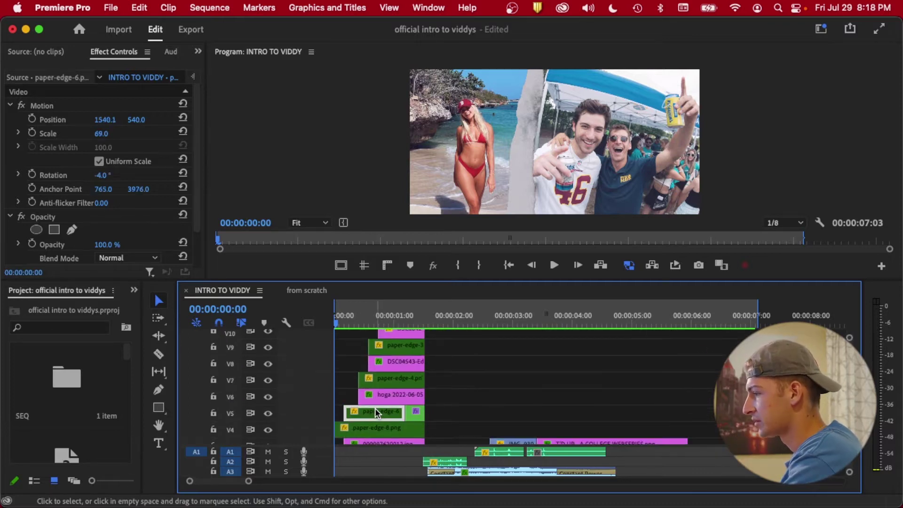
{"action": "scroll", "coordinate": [374, 408], "scroll_direction": "down", "scroll_amount": 3}
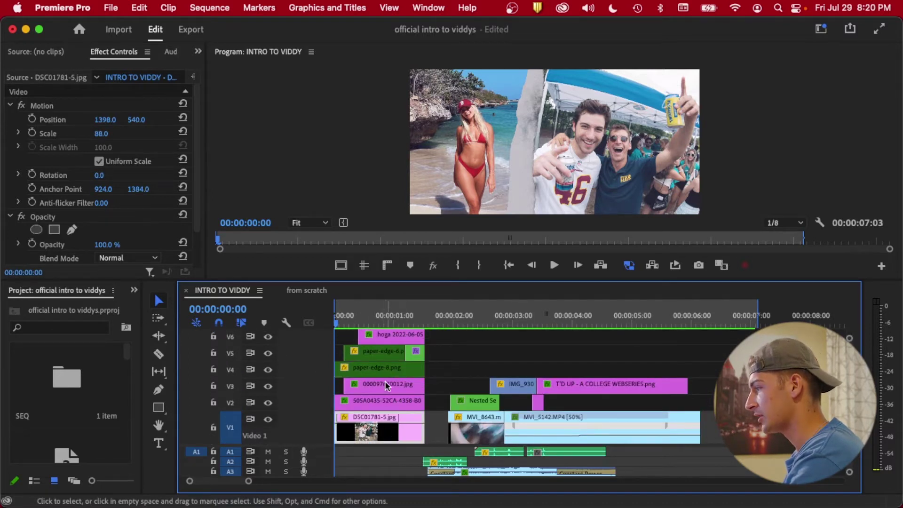
{"action": "left_click", "coordinate": [388, 371]}
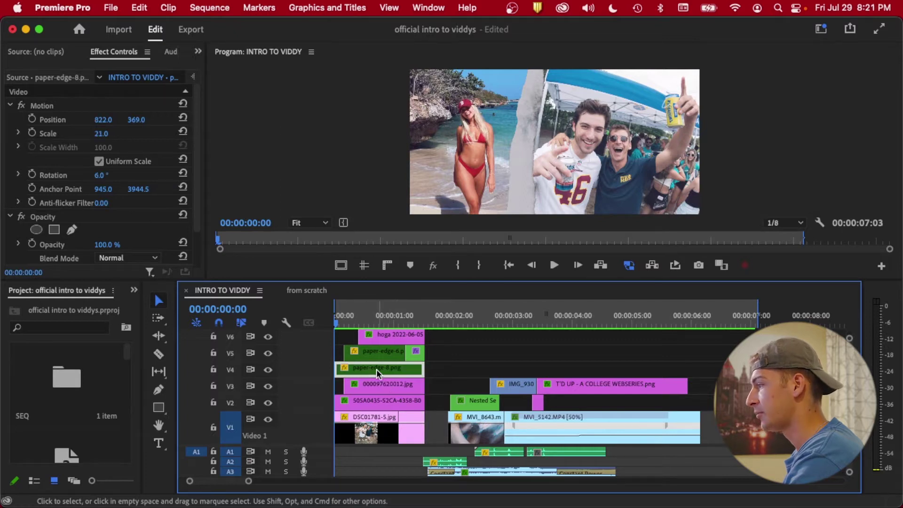
{"action": "scroll", "coordinate": [370, 371], "scroll_direction": "up", "scroll_amount": 1}
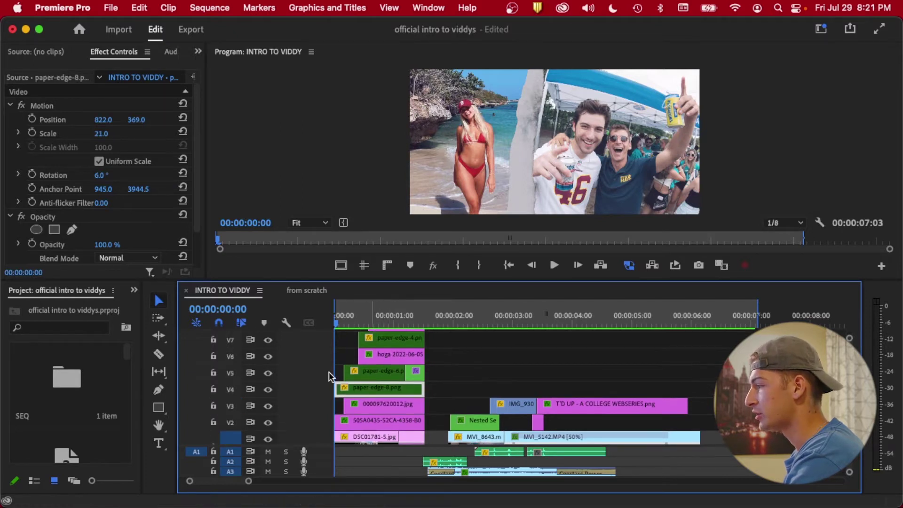
{"action": "scroll", "coordinate": [371, 356], "scroll_direction": "up", "scroll_amount": 4}
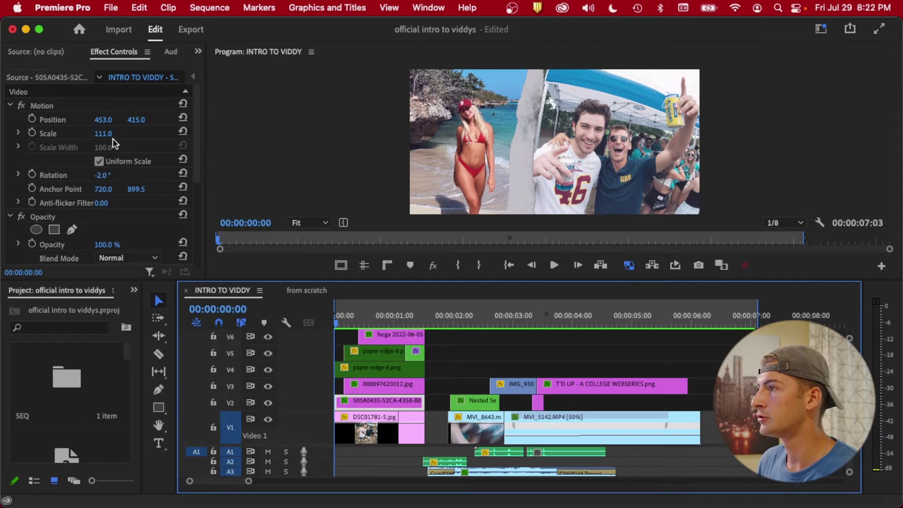
Try resetting the position, scale and rotation of the photo on V2 to their defaults.
{"action": "left_click", "coordinate": [183, 118]}
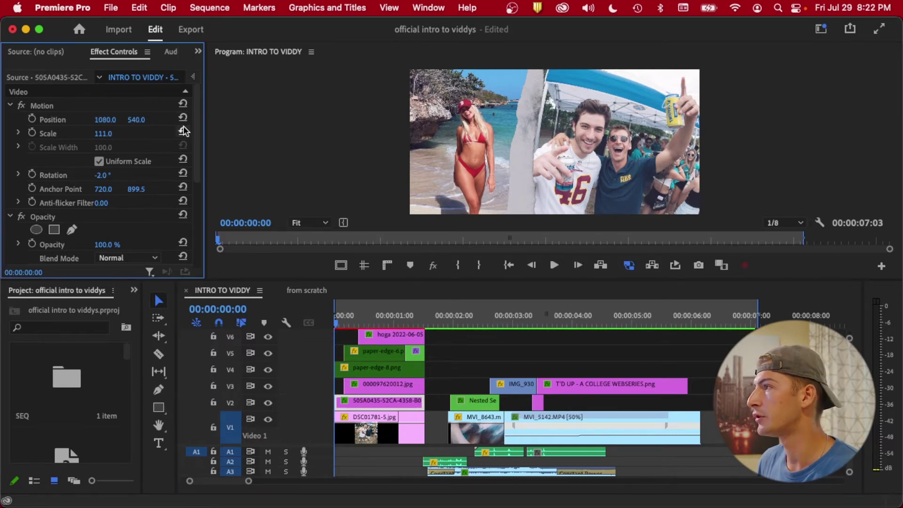
{"action": "left_click", "coordinate": [183, 131]}
{"action": "left_click", "coordinate": [183, 174]}
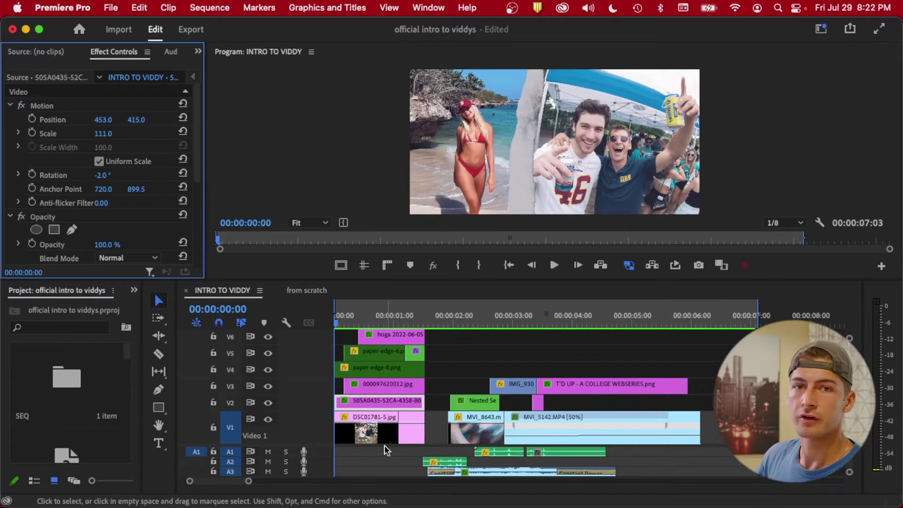
Inspect the motion settings of DSC01781-5.jpg and the V6 photo, and preview the collage at 00:00:00:10.
{"action": "left_click", "coordinate": [384, 443]}
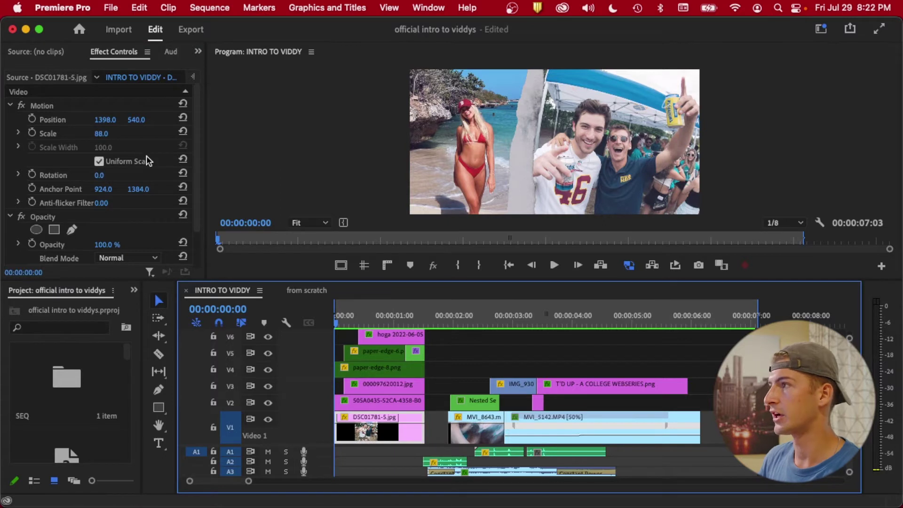
{"action": "scroll", "coordinate": [394, 378], "scroll_direction": "up", "scroll_amount": 2}
{"action": "left_click", "coordinate": [392, 368]}
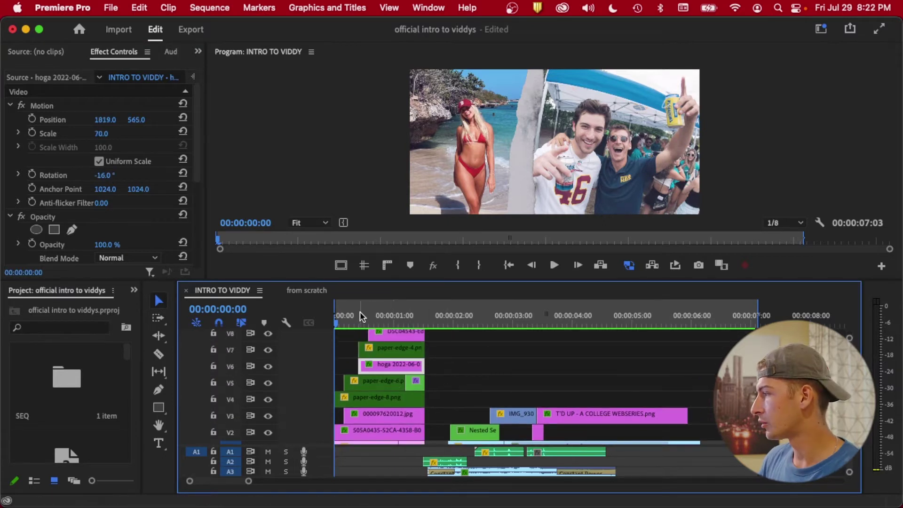
{"action": "left_click", "coordinate": [361, 311]}
{"action": "scroll", "coordinate": [385, 356], "scroll_direction": "up", "scroll_amount": 3}
{"action": "scroll", "coordinate": [385, 356], "scroll_direction": "up", "scroll_amount": 2}
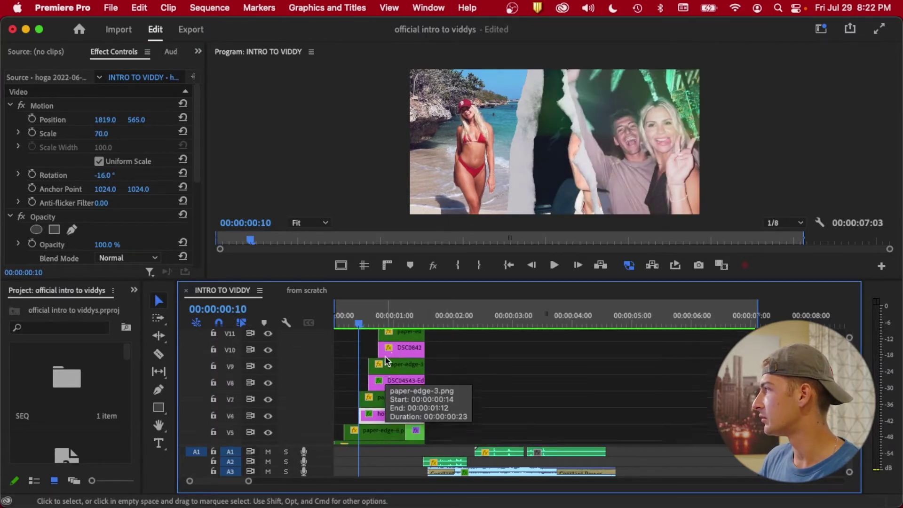
Preview the collage around 00:00:01:11 and 00:00:01:18 while checking the higher tracks, and return to the sequence start.
{"action": "left_click", "coordinate": [405, 316]}
{"action": "scroll", "coordinate": [404, 374], "scroll_direction": "up", "scroll_amount": 3}
{"action": "key", "text": "Right"}
{"action": "key", "text": "Right"}
{"action": "key", "text": "Right"}
{"action": "key", "text": "Right"}
{"action": "key", "text": "Right"}
{"action": "key", "text": "Right"}
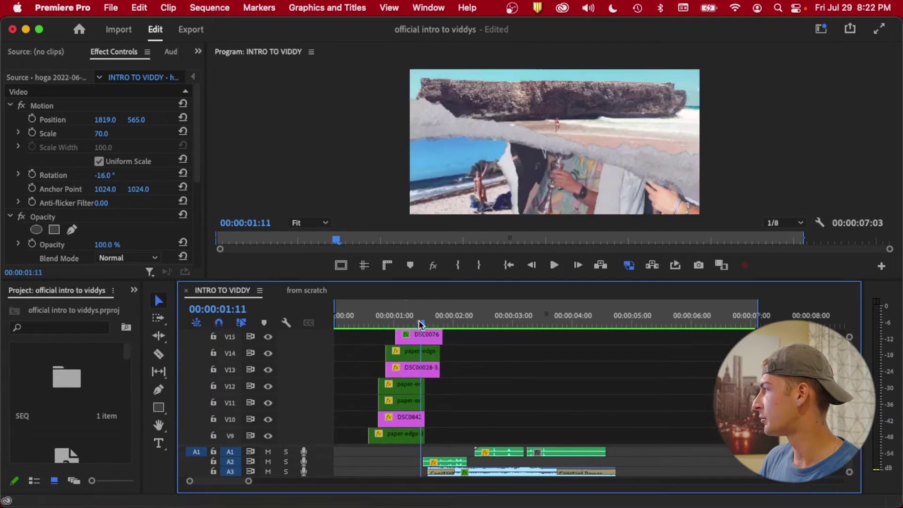
{"action": "scroll", "coordinate": [405, 367], "scroll_direction": "up", "scroll_amount": 4}
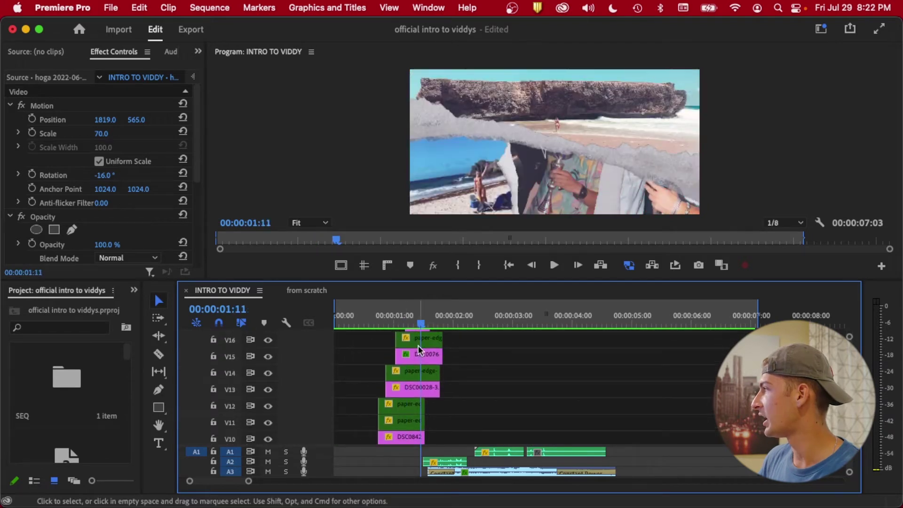
{"action": "left_click", "coordinate": [413, 315]}
{"action": "scroll", "coordinate": [422, 347], "scroll_direction": "up", "scroll_amount": 3}
{"action": "left_click", "coordinate": [437, 325]}
{"action": "scroll", "coordinate": [426, 358], "scroll_direction": "down", "scroll_amount": 12}
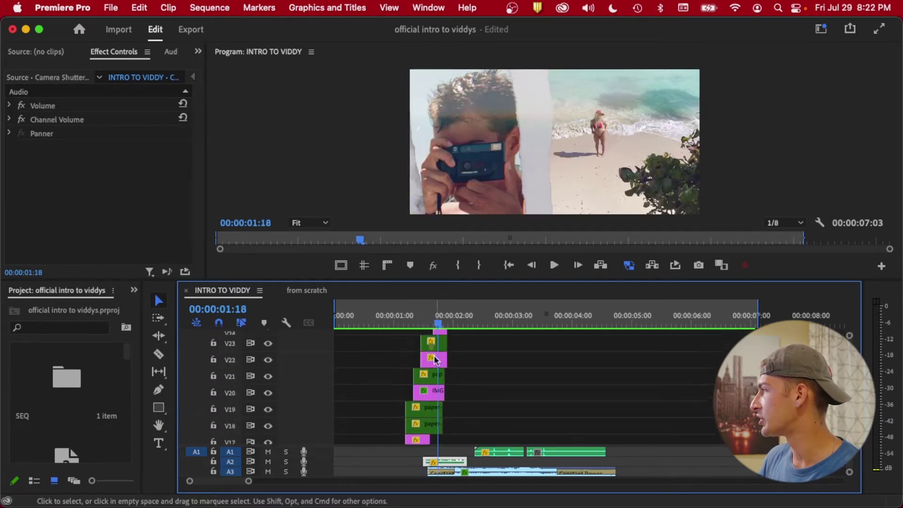
{"action": "key", "text": "Home"}
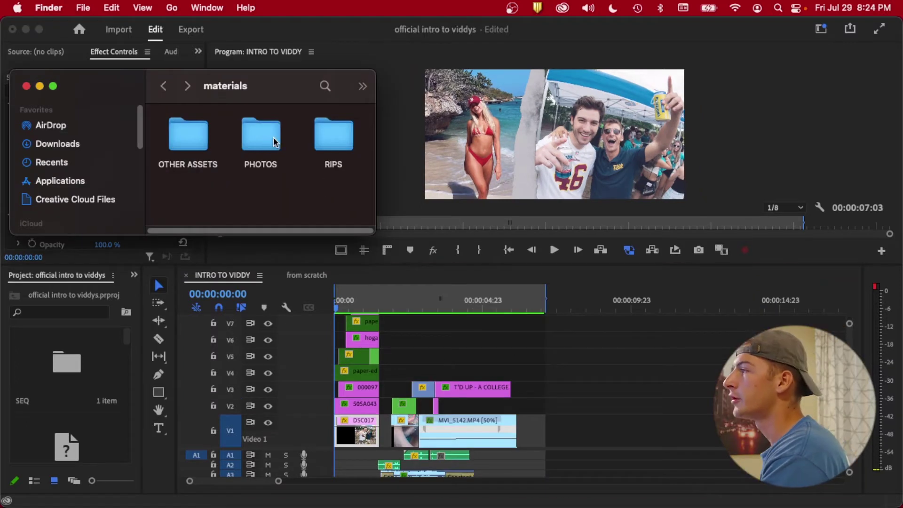
Look through the PHOTOS and RIPS folders inside the materials folder in Finder.
{"action": "double_click", "coordinate": [267, 141]}
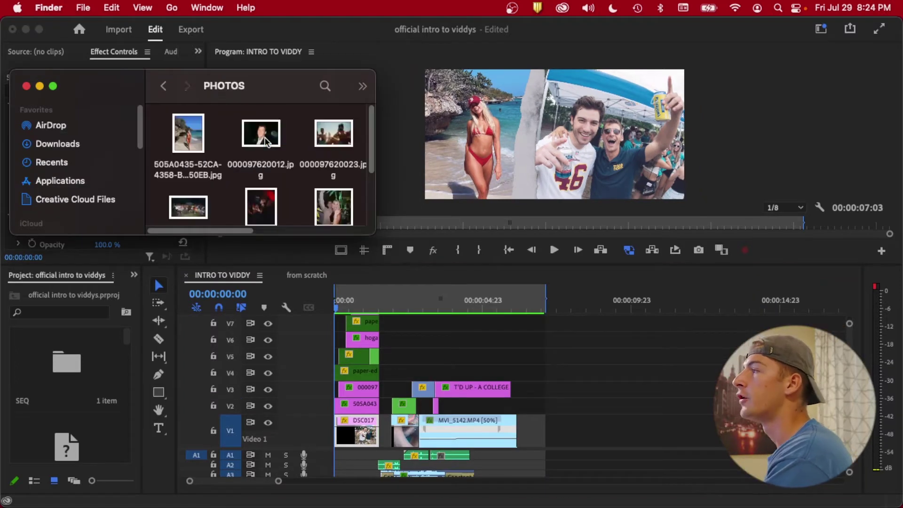
{"action": "scroll", "coordinate": [275, 177], "scroll_direction": "down", "scroll_amount": 5}
{"action": "scroll", "coordinate": [276, 177], "scroll_direction": "up", "scroll_amount": 5}
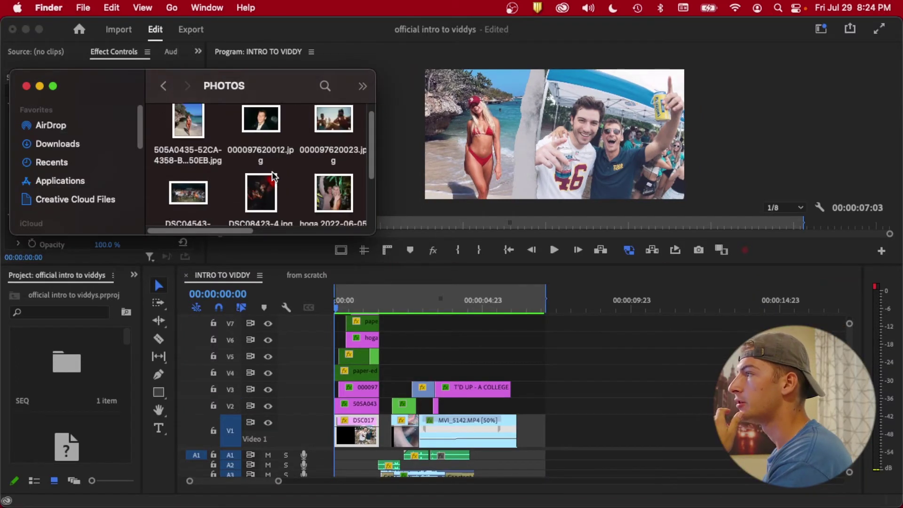
{"action": "left_click", "coordinate": [162, 84]}
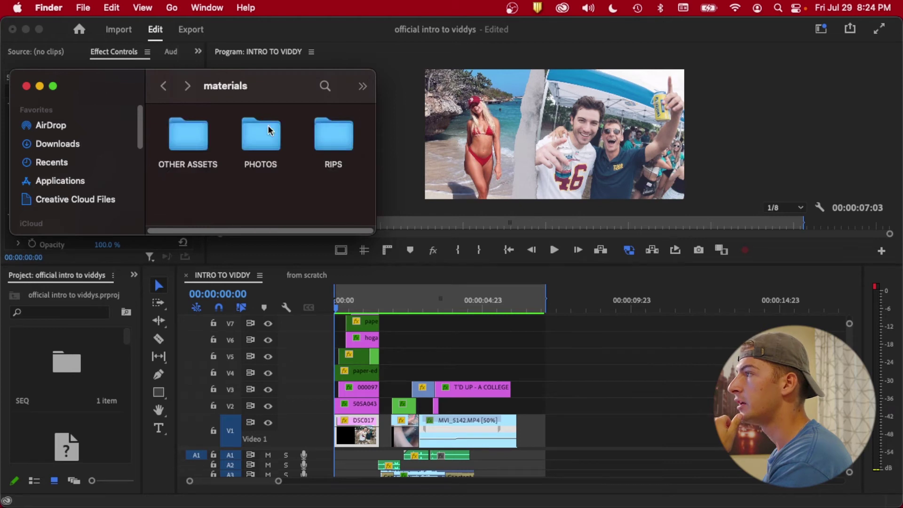
{"action": "double_click", "coordinate": [318, 134]}
{"action": "scroll", "coordinate": [247, 191], "scroll_direction": "down", "scroll_amount": 5}
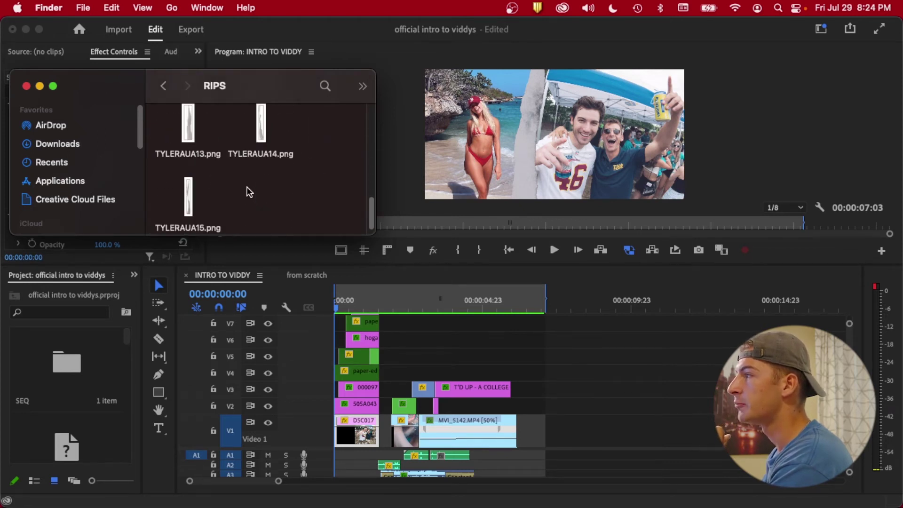
{"action": "scroll", "coordinate": [250, 191], "scroll_direction": "up", "scroll_amount": 2}
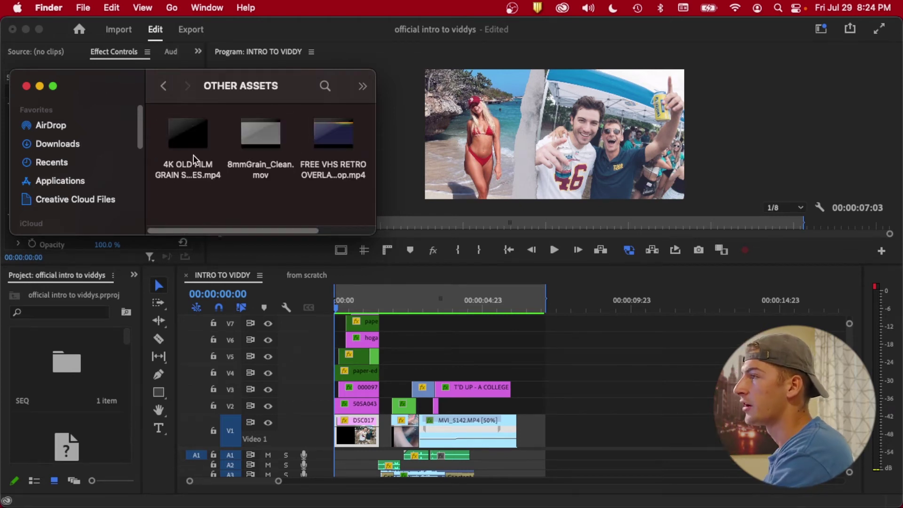
Preview the old film grain, 8mmGrain_Clean and VHS retro overlay videos in the OTHER ASSETS folder.
{"action": "left_click", "coordinate": [196, 147]}
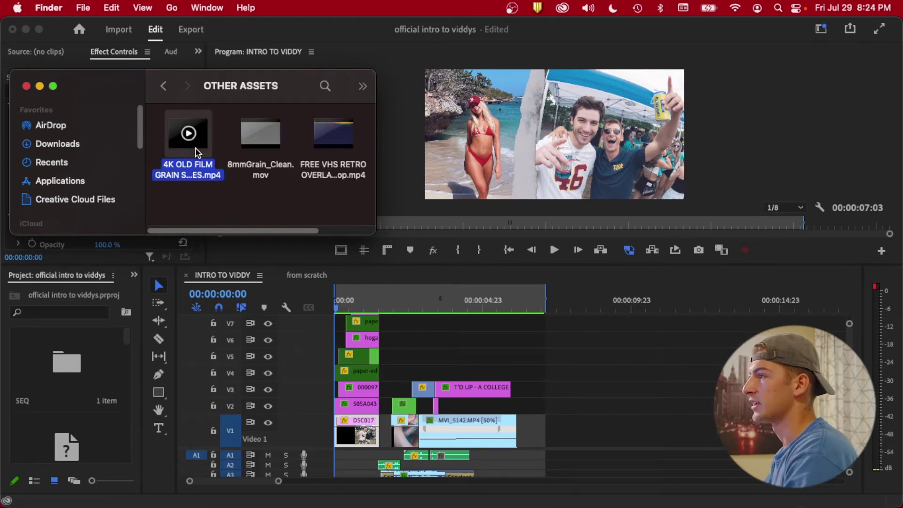
{"action": "key", "text": "space"}
{"action": "key", "text": "space"}
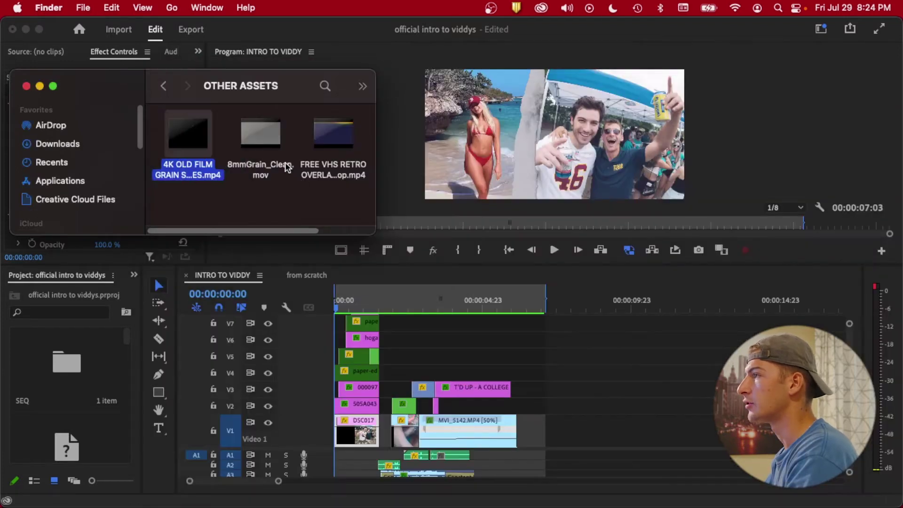
{"action": "left_click", "coordinate": [269, 141]}
{"action": "key", "text": "space"}
{"action": "key", "text": "Right"}
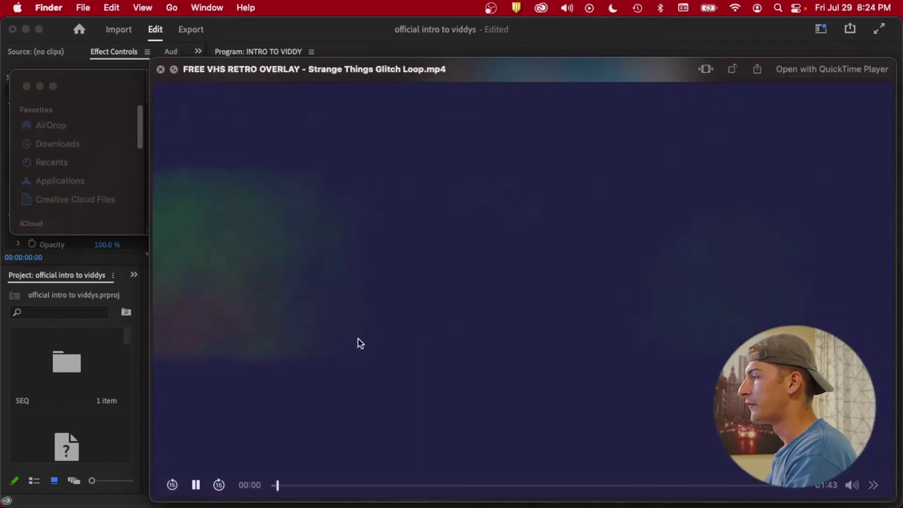
{"action": "key", "text": "space"}
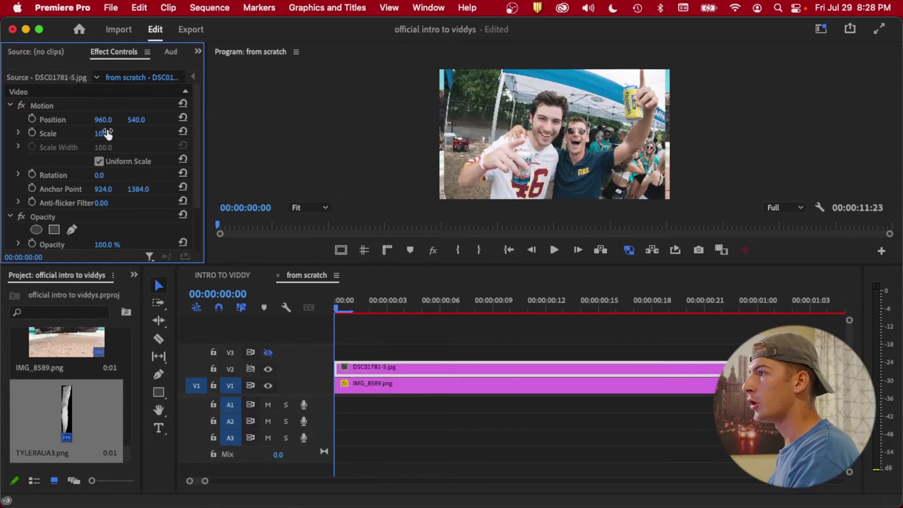
In the from scratch sequence, scale DSC01781-5.jpg to 57 and position it at 414, 458 beside the beach photo.
{"action": "left_click_drag", "start_coordinate": [105, 133], "coordinate": [90, 133]}
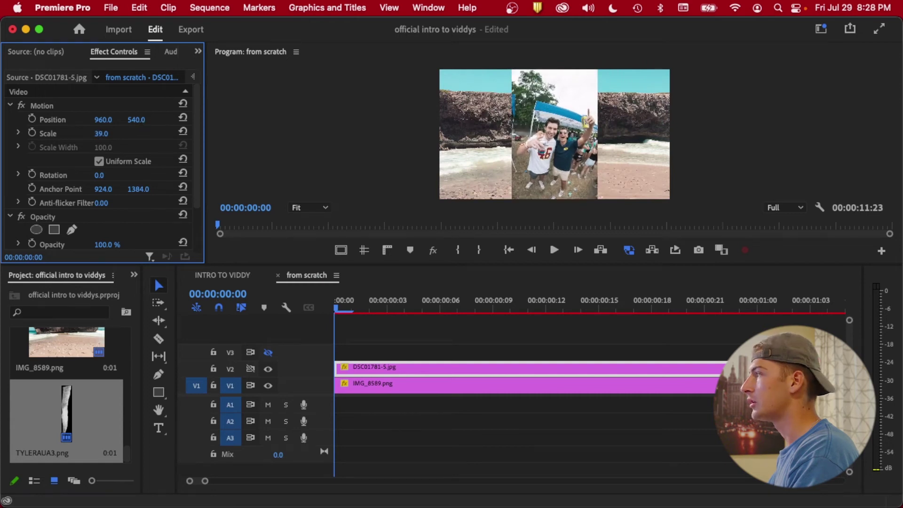
{"action": "mouse_move", "coordinate": [103, 119]}
{"action": "left_mouse_down"}
{"action": "mouse_move", "coordinate": [73, 121]}
{"action": "mouse_move", "coordinate": [109, 133]}
{"action": "mouse_move", "coordinate": [89, 120]}
{"action": "mouse_move", "coordinate": [140, 120]}
{"action": "mouse_move", "coordinate": [110, 119]}
{"action": "left_mouse_up"}
{"action": "left_click", "coordinate": [380, 389]}
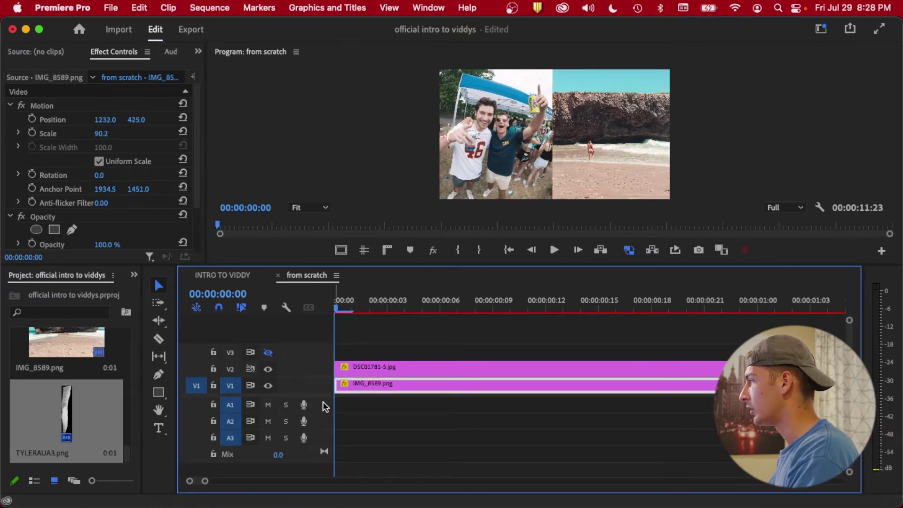
Place TYLERAUA3.png from the RIPS folder on V3 above both photos and scale it to 32.
{"action": "key", "text": "super+Tab"}
{"action": "double_click", "coordinate": [329, 96]}
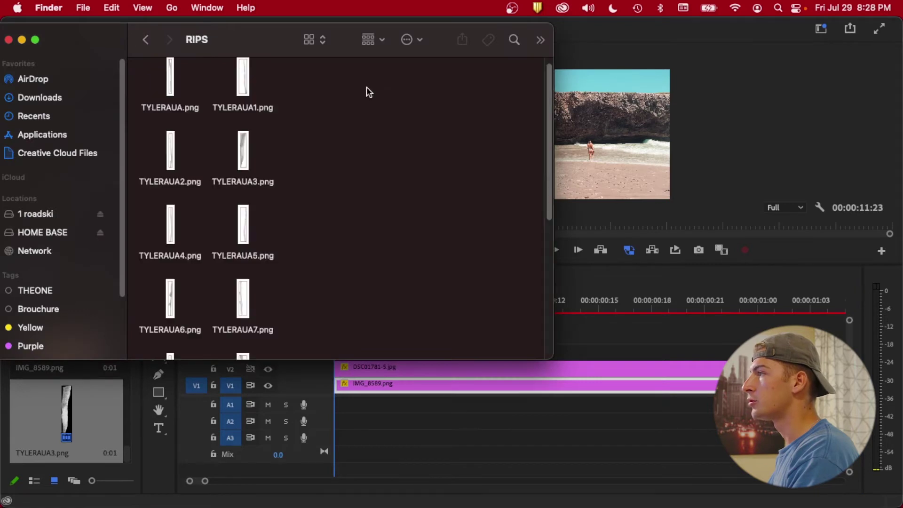
{"action": "left_click_drag", "start_coordinate": [245, 160], "coordinate": [527, 358]}
{"action": "key", "text": "super+Tab"}
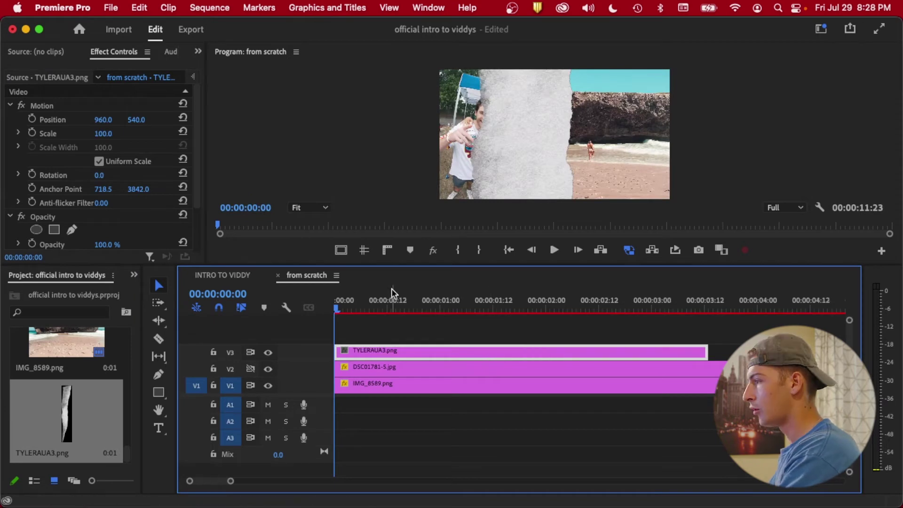
{"action": "key", "text": "="}
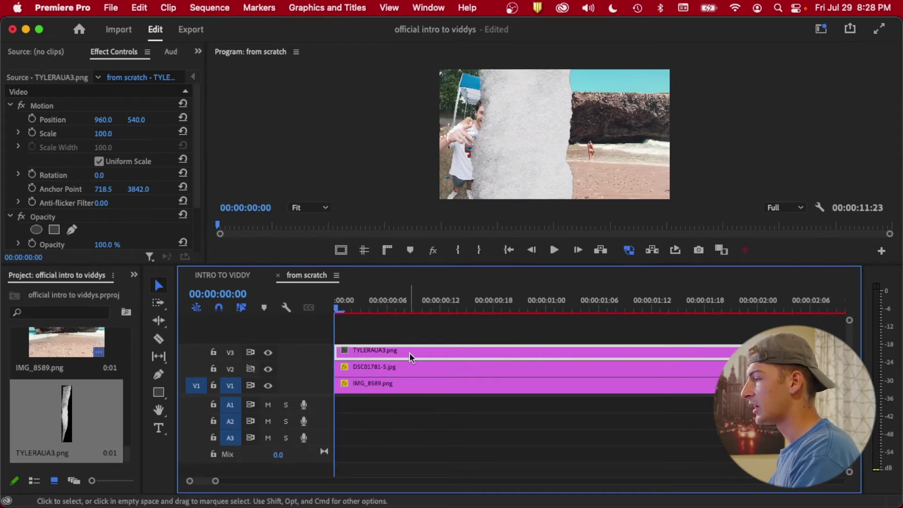
{"action": "left_click_drag", "start_coordinate": [110, 137], "coordinate": [75, 137]}
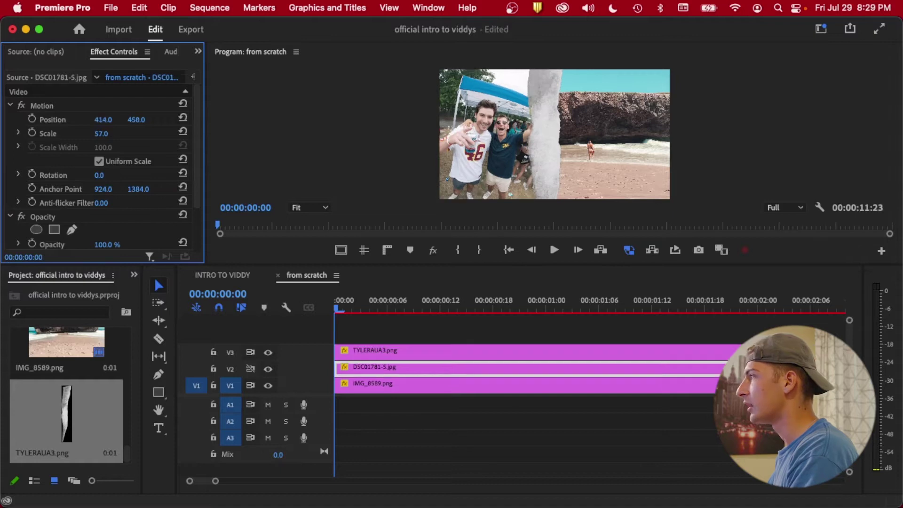
Set the vertical position of DSC01781-5.jpg to 438 and its rotation to -13°, and the paper rip's horizontal position to 1109.
{"action": "left_click_drag", "start_coordinate": [137, 121], "coordinate": [133, 121]}
{"action": "mouse_move", "coordinate": [102, 176]}
{"action": "left_mouse_down"}
{"action": "mouse_move", "coordinate": [88, 176]}
{"action": "mouse_move", "coordinate": [96, 175]}
{"action": "left_mouse_up"}
{"action": "left_click", "coordinate": [422, 352]}
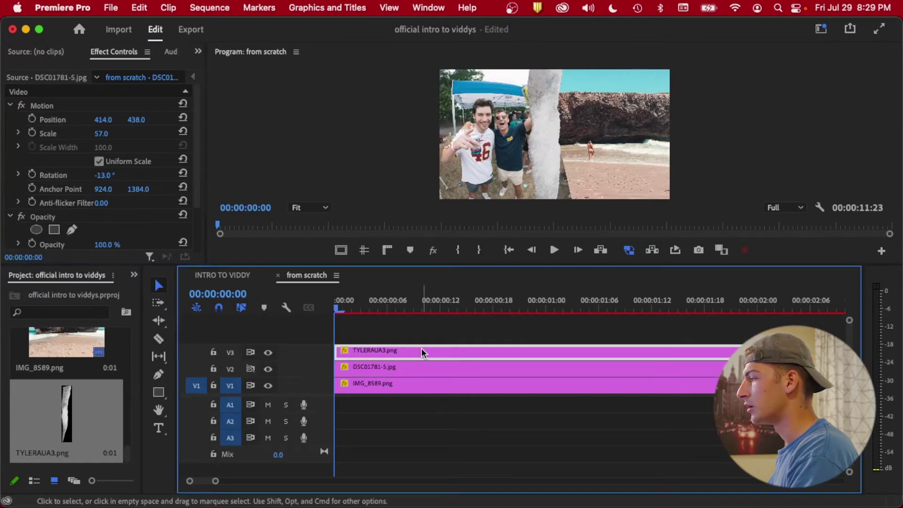
{"action": "left_click_drag", "start_coordinate": [107, 121], "coordinate": [167, 120]}
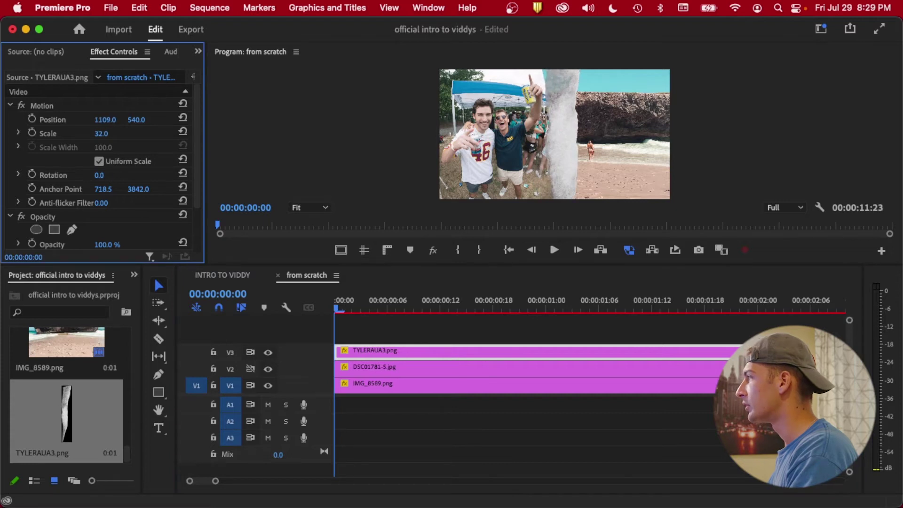
Set the TYLERAUA3.png paper rip's rotation to -10° and its position to 1010, 551 so it covers the seam between the photos.
{"action": "left_click_drag", "start_coordinate": [100, 175], "coordinate": [95, 175]}
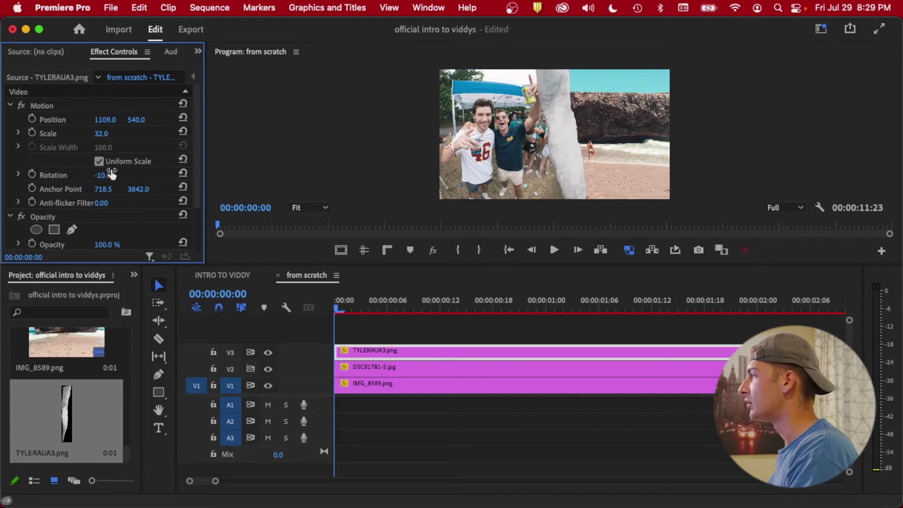
{"action": "left_click_drag", "start_coordinate": [139, 122], "coordinate": [59, 120]}
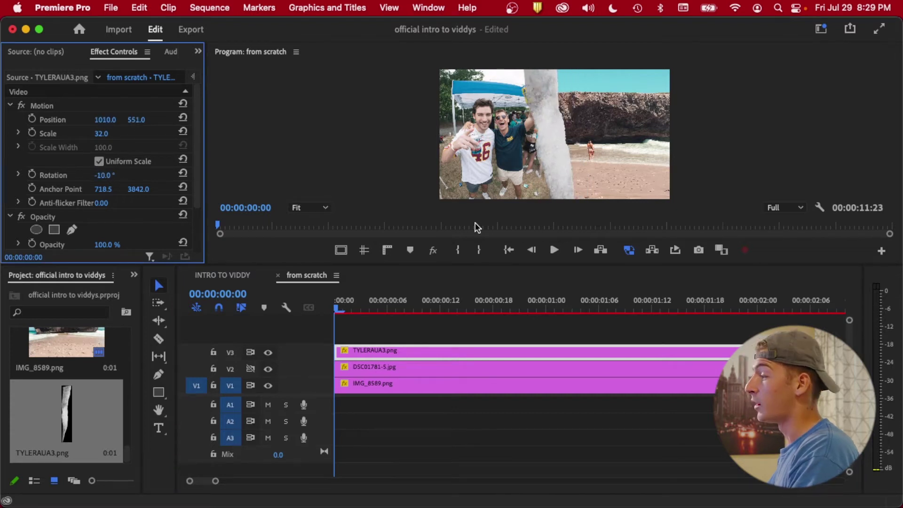
{"action": "left_click", "coordinate": [396, 330]}
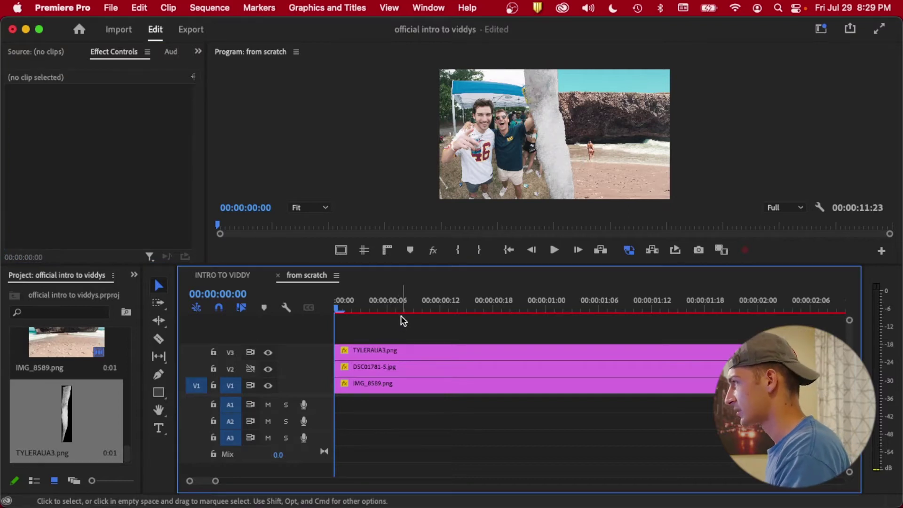
Give the TYLERAUA3.png clip on V3 the Green label colour.
{"action": "right_click", "coordinate": [400, 351]}
{"action": "key", "text": "Right"}
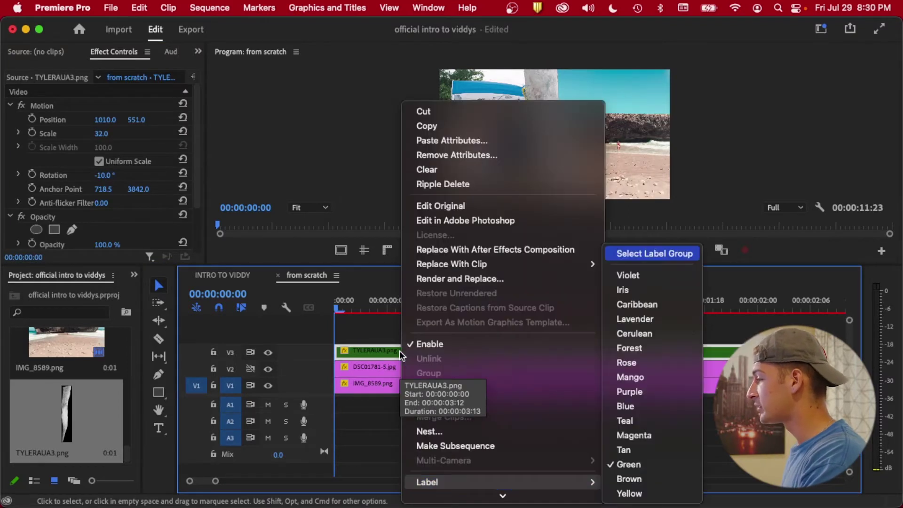
{"action": "key", "text": "g"}
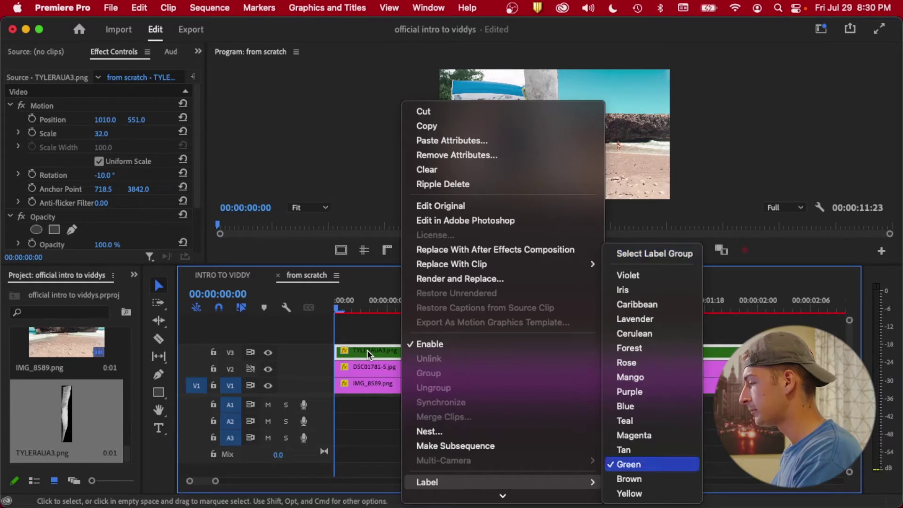
{"action": "key", "text": "Return"}
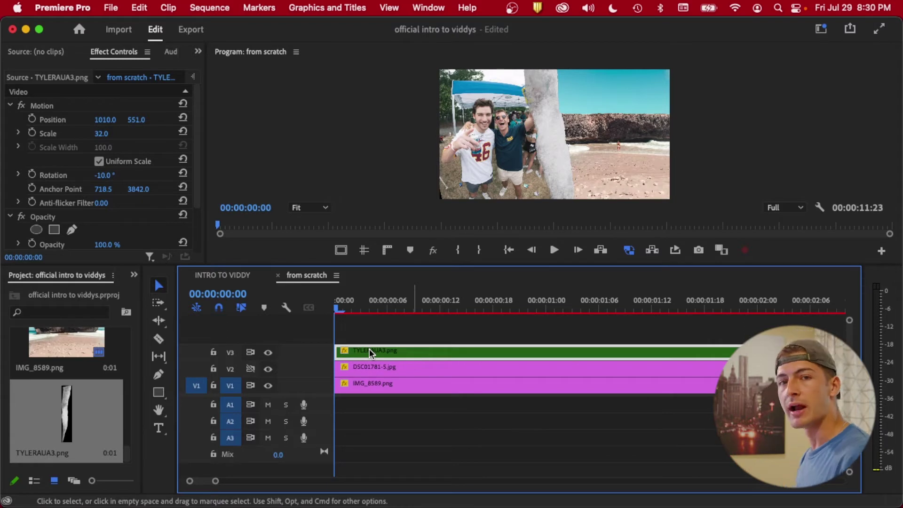
Add 000097620012.jpg from the PHOTOS folder to V4, above the first paper rip.
{"action": "mouse_move", "coordinate": [81, 480]}
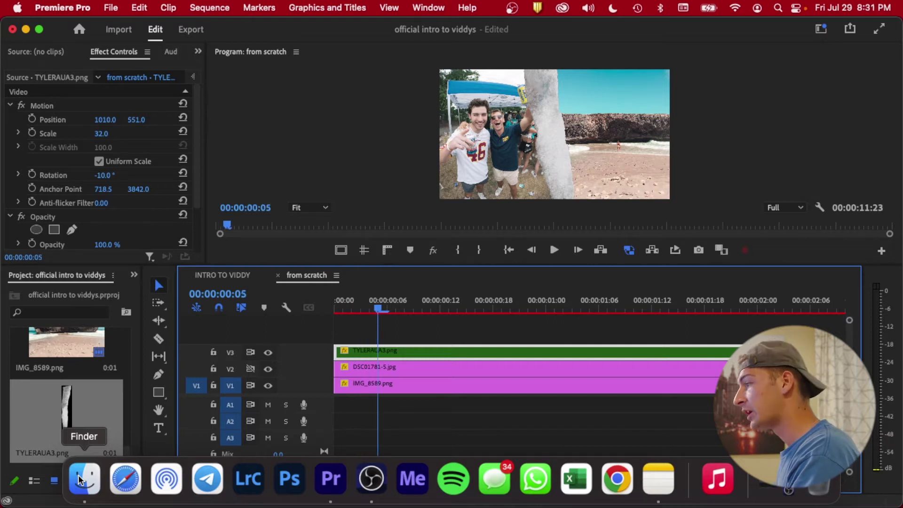
{"action": "left_click", "coordinate": [85, 478]}
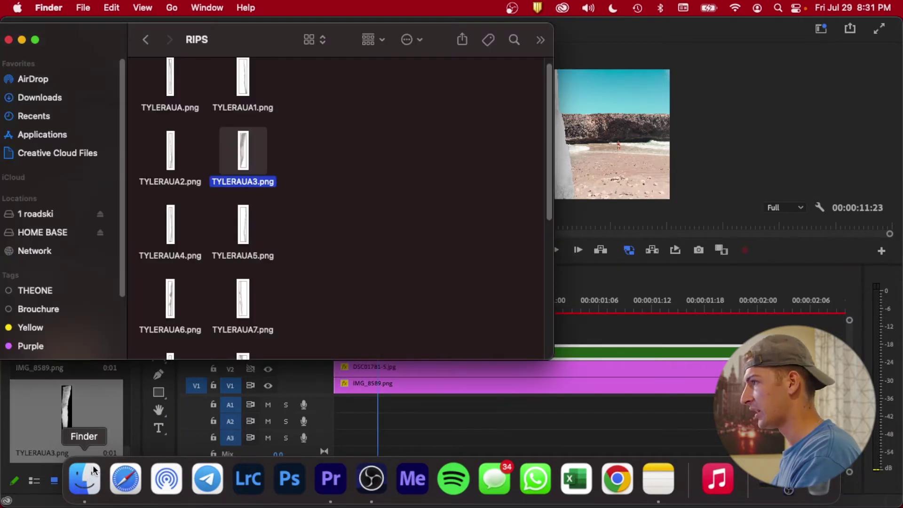
{"action": "key", "text": "super+Up"}
{"action": "double_click", "coordinate": [240, 89]}
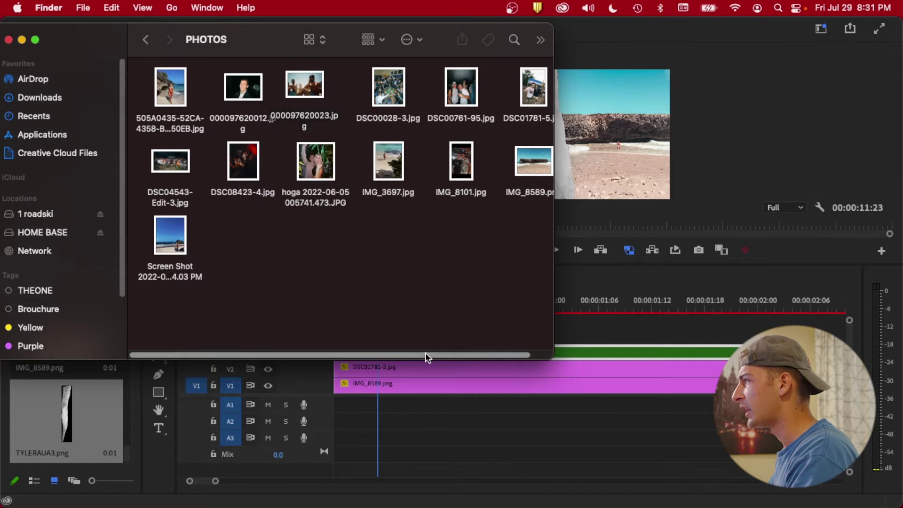
{"action": "left_click_drag", "start_coordinate": [425, 356], "coordinate": [450, 356]}
{"action": "left_click_drag", "start_coordinate": [143, 81], "coordinate": [525, 331]}
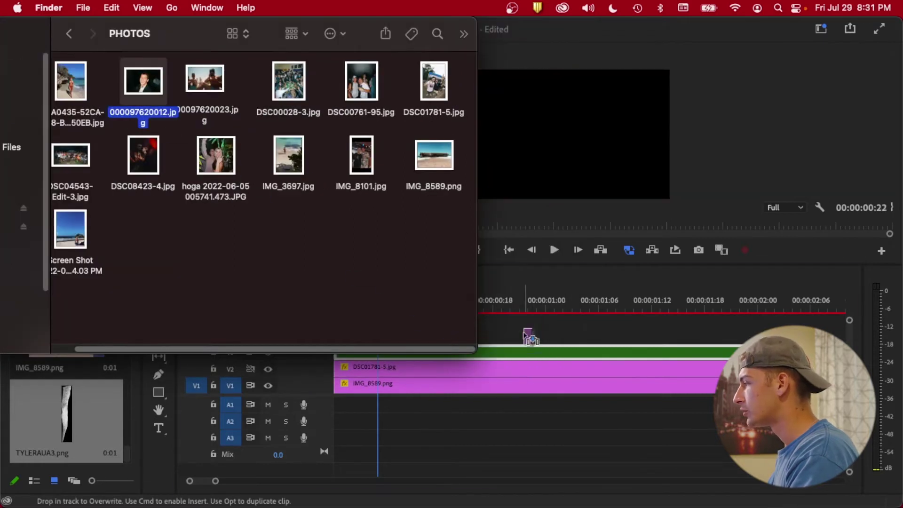
Move 000097620012.jpg to start at 00:00:00:05 on V4 and extend its end to match TYLERAUA3.png.
{"action": "left_click_drag", "start_coordinate": [528, 335], "coordinate": [433, 340]}
{"action": "key", "text": "minus"}
{"action": "key", "text": "minus"}
{"action": "left_click_drag", "start_coordinate": [374, 336], "coordinate": [520, 336]}
{"action": "key", "text": "equal"}
{"action": "key", "text": "equal"}
Set the rotation of 000097620012.jpg to -34°, and scale and reposition it to fill the right part of the frame.
{"action": "left_click_drag", "start_coordinate": [114, 134], "coordinate": [80, 134]}
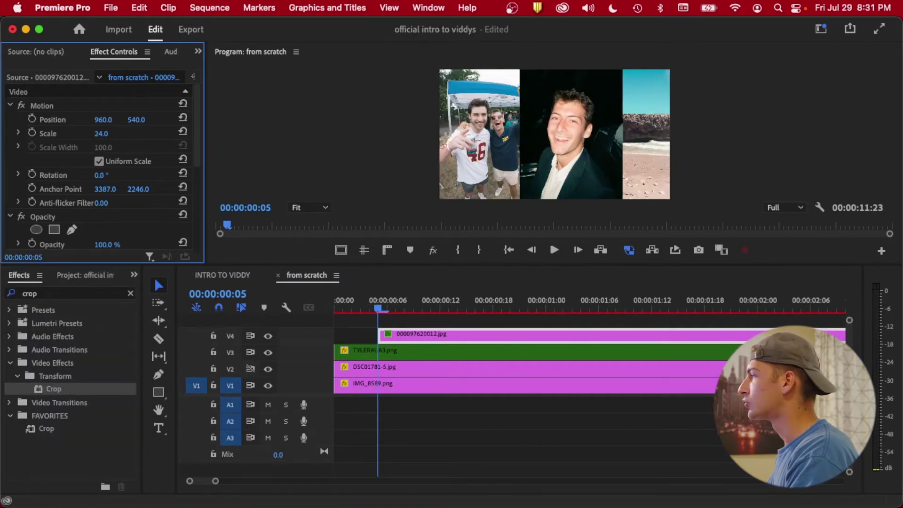
{"action": "left_click_drag", "start_coordinate": [103, 175], "coordinate": [89, 175]}
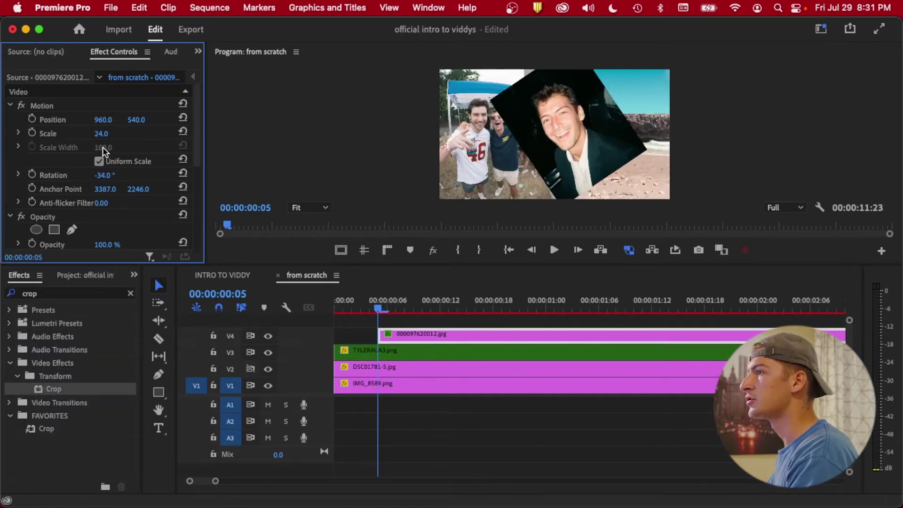
{"action": "left_click_drag", "start_coordinate": [101, 133], "coordinate": [150, 119]}
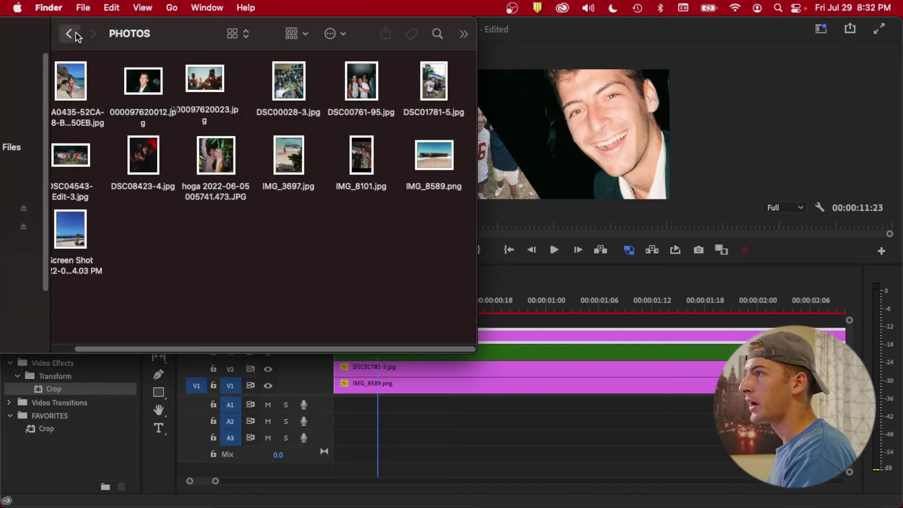
Add TYLERAUA6.png from the RIPS folder to V5, above 000097620012.jpg.
{"action": "left_click", "coordinate": [71, 35]}
{"action": "double_click", "coordinate": [246, 83]}
{"action": "scroll", "coordinate": [198, 307], "scroll_direction": "down", "scroll_amount": 2}
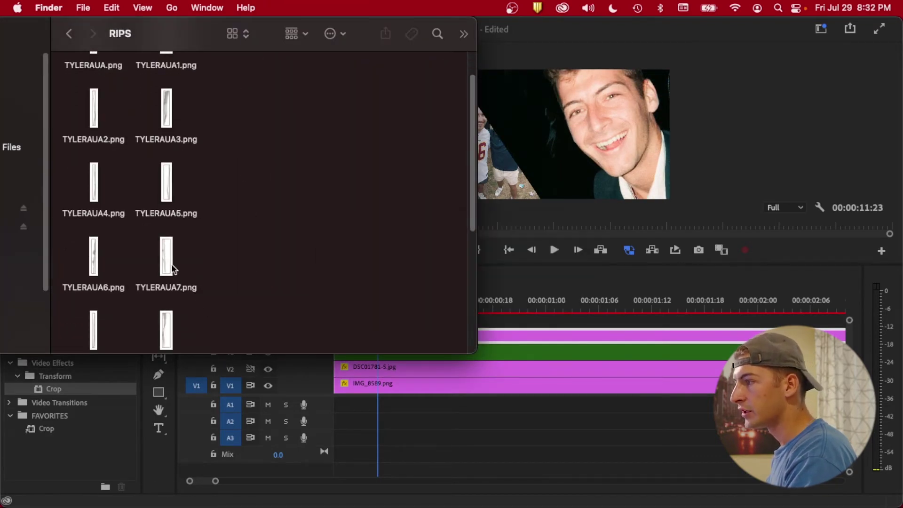
{"action": "scroll", "coordinate": [169, 327], "scroll_direction": "down", "scroll_amount": 1}
{"action": "left_click", "coordinate": [94, 258]}
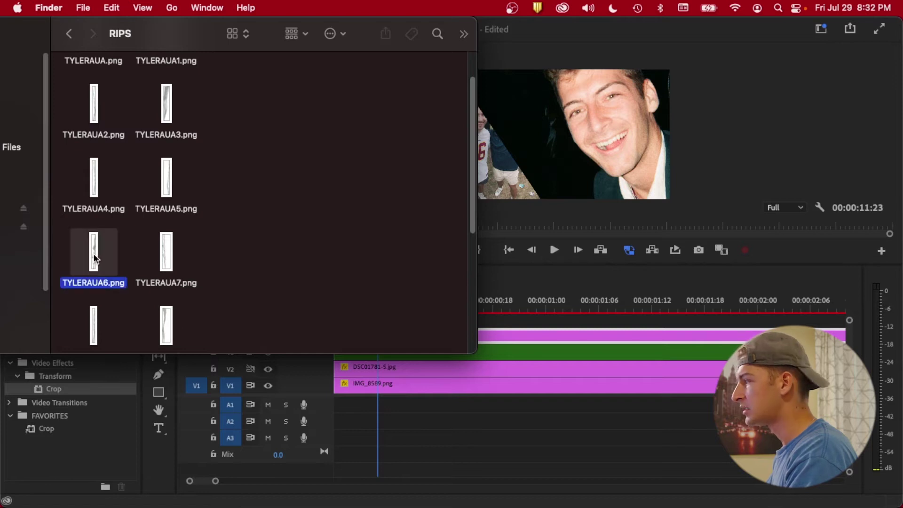
{"action": "left_click_drag", "start_coordinate": [94, 258], "coordinate": [532, 316]}
Label TYLERAUA6.png green and align its start at 00:00:00:05 with the photo clip on V4.
{"action": "right_click", "coordinate": [533, 316]}
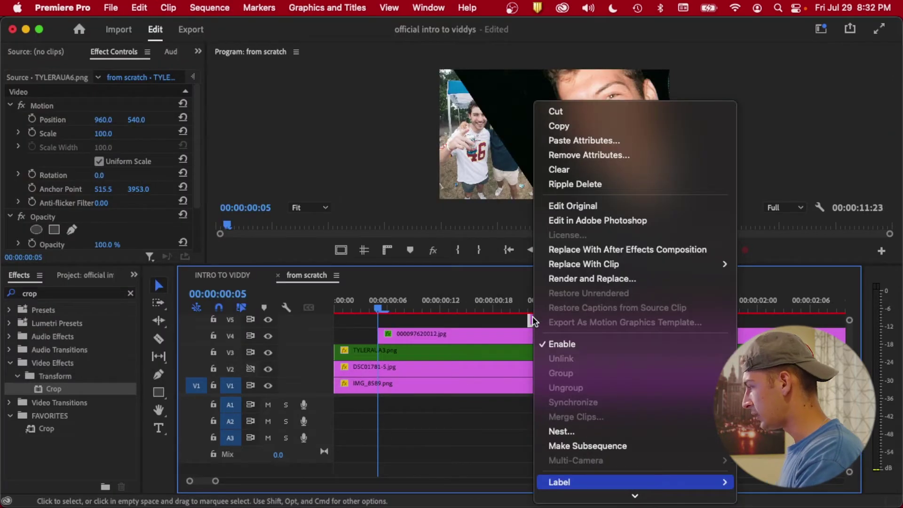
{"action": "key", "text": "Right"}
{"action": "key", "text": "f"}
{"action": "key", "text": "Return"}
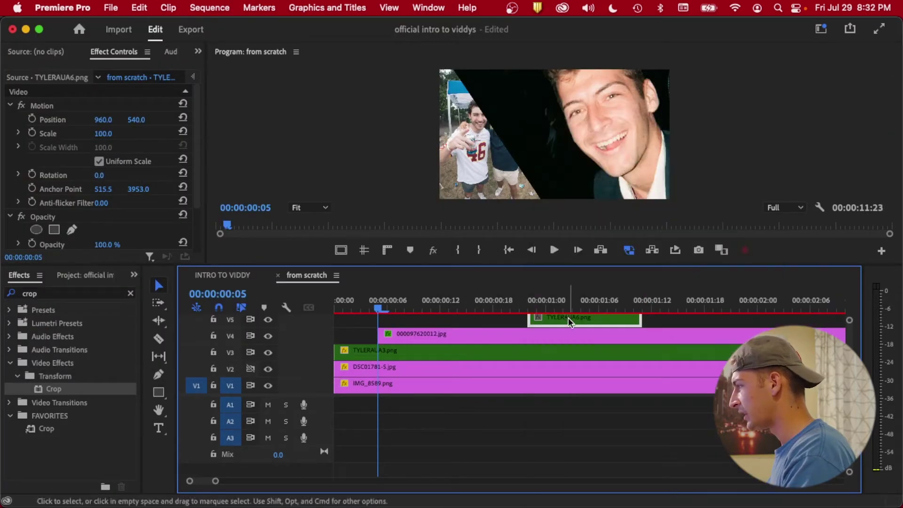
{"action": "left_click_drag", "start_coordinate": [569, 317], "coordinate": [425, 325]}
{"action": "key", "text": "minus"}
{"action": "key", "text": "minus"}
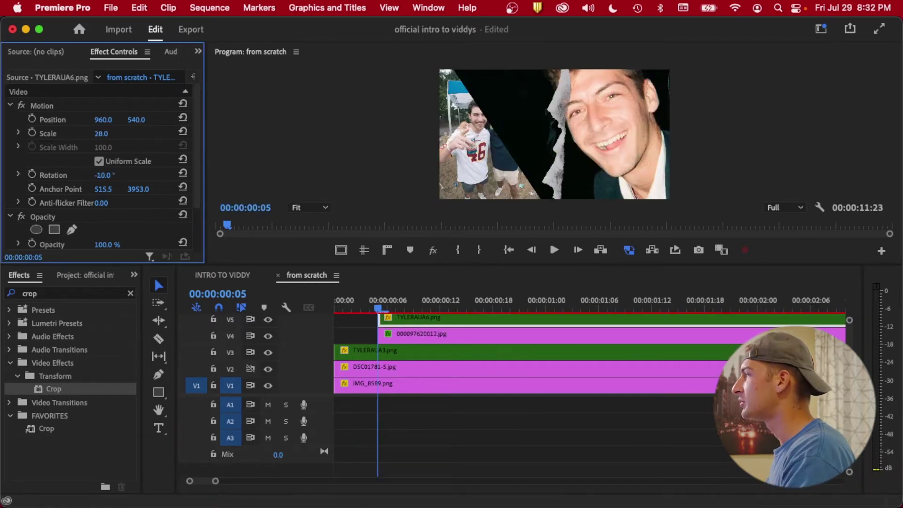
Place TYLERAUA6.png along the tilted photo's left edge with position 334, 440 and rotation -38°.
{"action": "left_click_drag", "start_coordinate": [103, 175], "coordinate": [92, 175]}
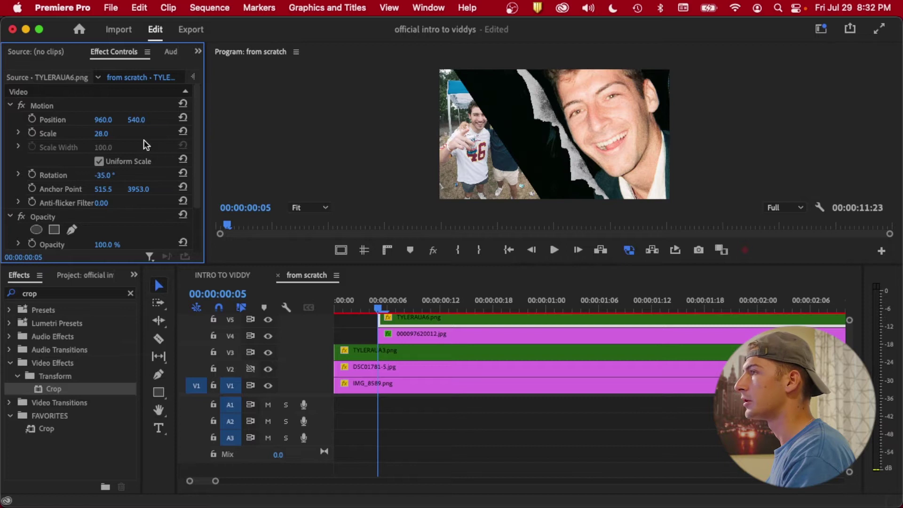
{"action": "left_click_drag", "start_coordinate": [136, 120], "coordinate": [0, 120]}
{"action": "mouse_move", "coordinate": [103, 120]}
{"action": "left_mouse_down"}
{"action": "mouse_move", "coordinate": [72, 119]}
{"action": "mouse_move", "coordinate": [111, 119]}
{"action": "left_mouse_up"}
{"action": "left_click_drag", "start_coordinate": [103, 175], "coordinate": [101, 175]}
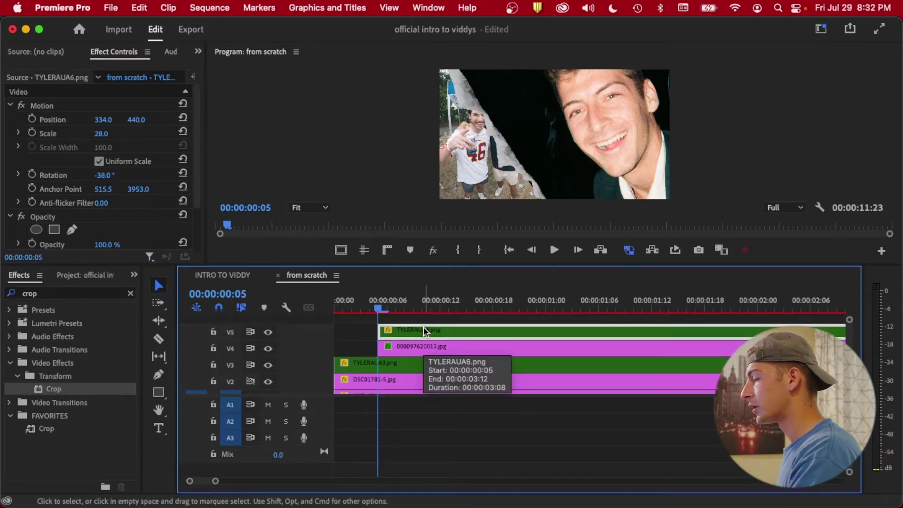
Move the playhead to 00:00:00:08 and open the PHOTOS folder inside materials.
{"action": "key", "text": "Right"}
{"action": "key", "text": "Right"}
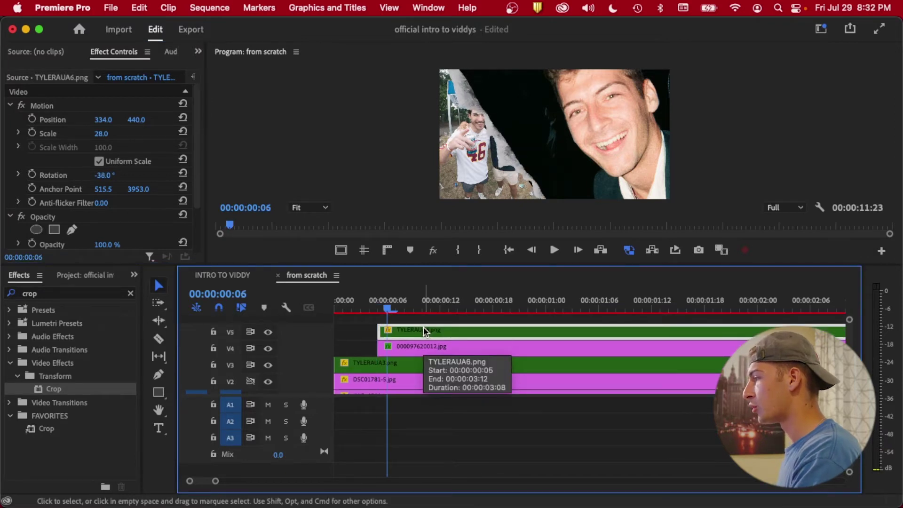
{"action": "key", "text": "Right"}
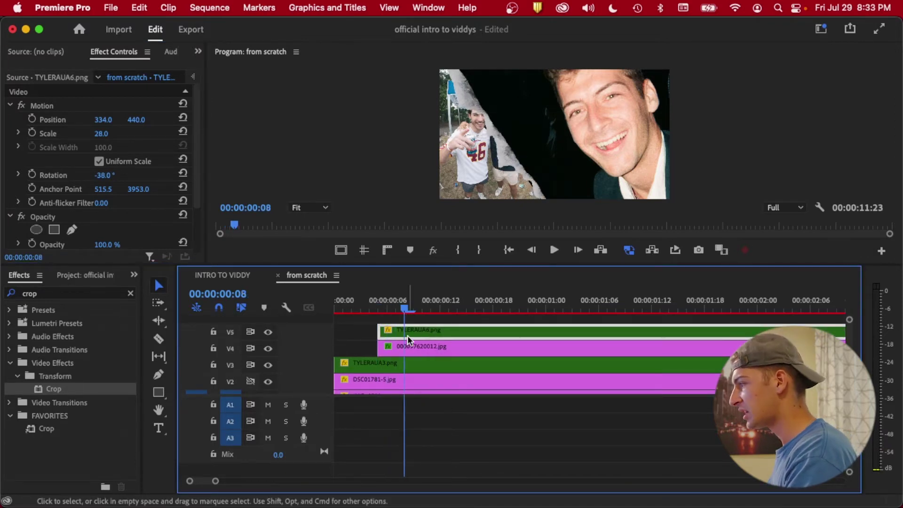
{"action": "key", "text": "super+Tab"}
{"action": "left_click", "coordinate": [68, 33]}
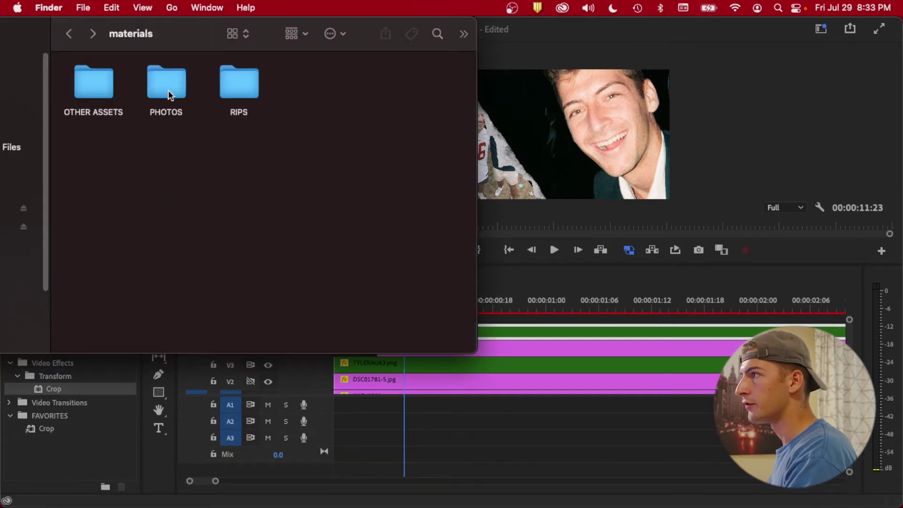
{"action": "double_click", "coordinate": [168, 84]}
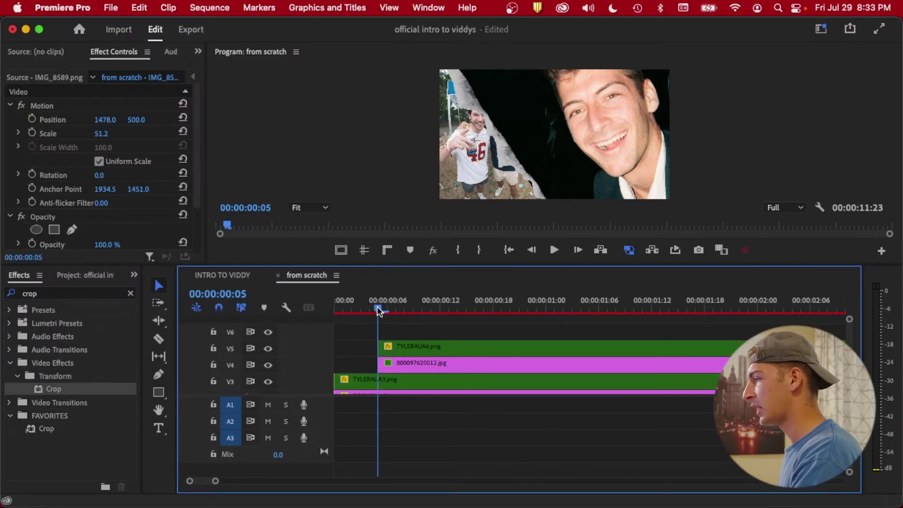
Add IMG_3697.jpg to V6 at 00:00:00:08 with scale 42, position 714, 608 and rotation 17°.
{"action": "key", "text": "Right"}
{"action": "key", "text": "Right"}
{"action": "key", "text": "Right"}
{"action": "mouse_move", "coordinate": [105, 505]}
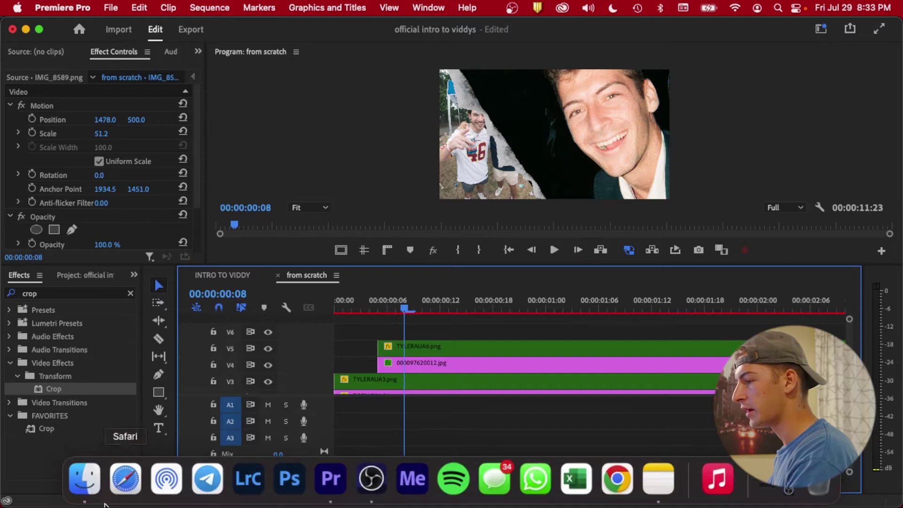
{"action": "left_click", "coordinate": [84, 479]}
{"action": "left_click", "coordinate": [425, 155]}
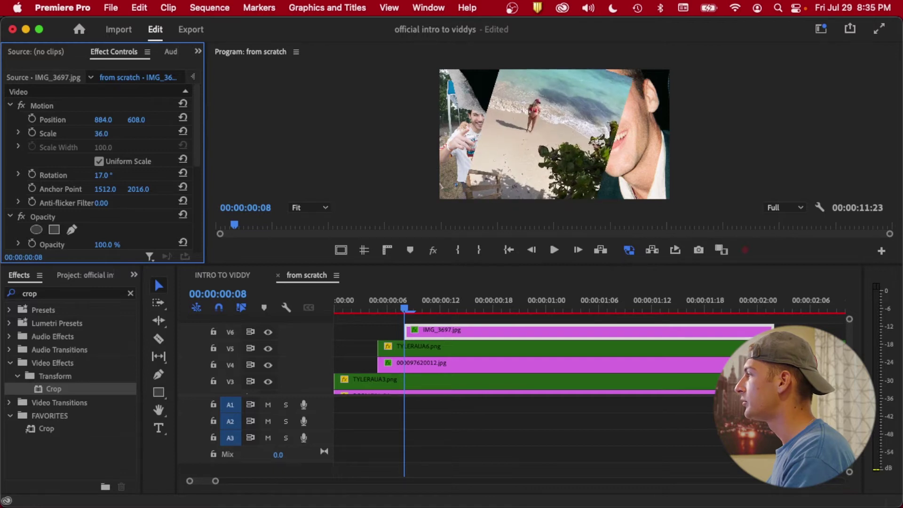
{"action": "left_click_drag", "start_coordinate": [101, 133], "coordinate": [29, 120]}
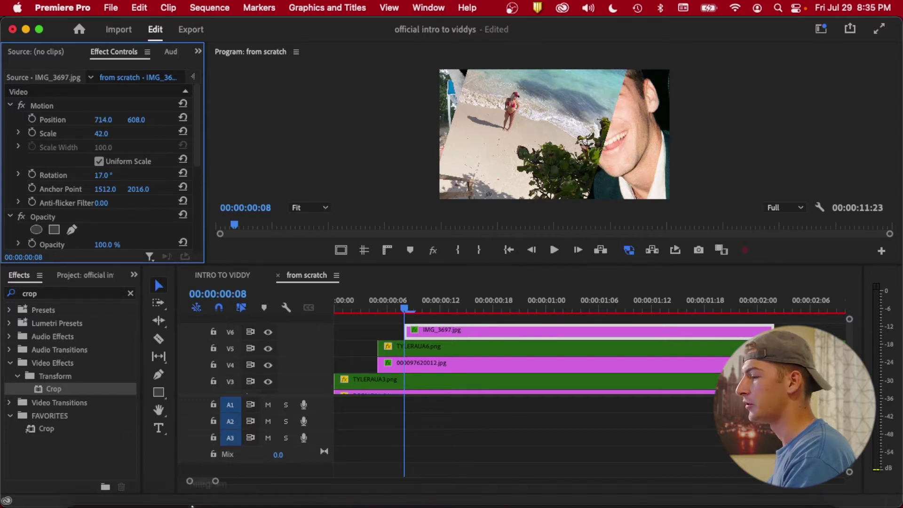
From the RIPS folder, add TYLERAUA10.png on V7, scaled to 24 and rotated 17°, and TYLERAUA7.png on V8, both starting at 00:00:00:08.
{"action": "left_click", "coordinate": [85, 478]}
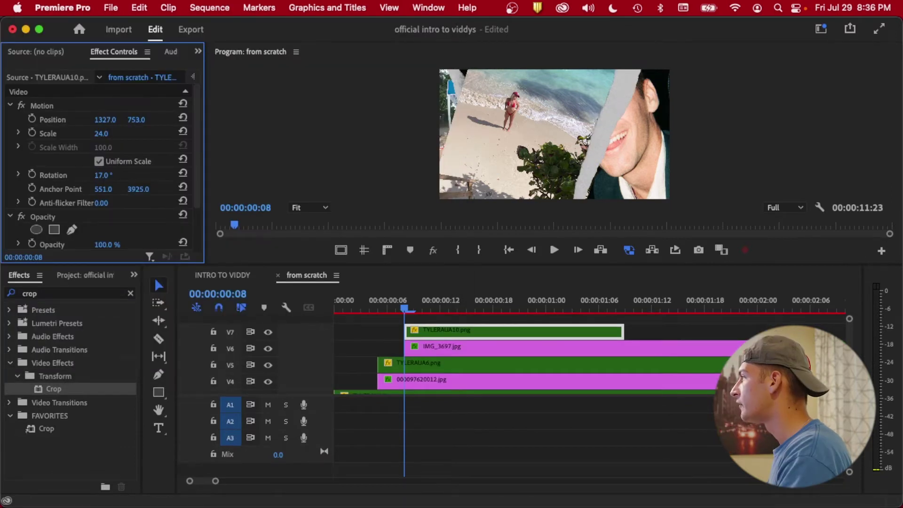
{"action": "left_click", "coordinate": [84, 478]}
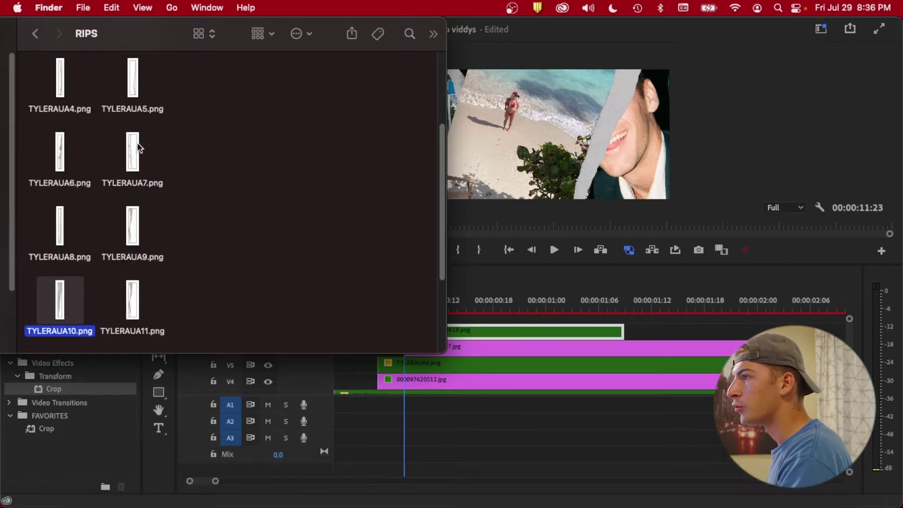
{"action": "left_click", "coordinate": [133, 162]}
{"action": "left_click", "coordinate": [519, 373]}
{"action": "mouse_move", "coordinate": [86, 506]}
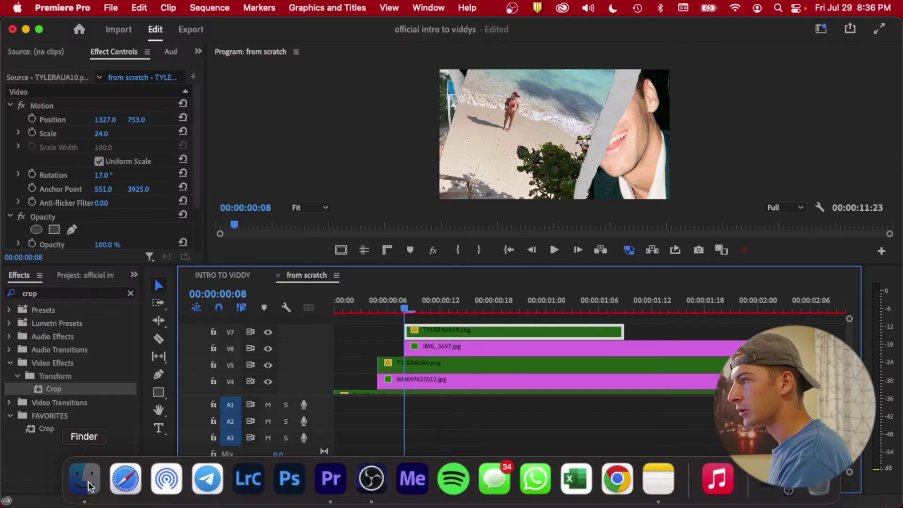
{"action": "left_click", "coordinate": [86, 483]}
{"action": "left_click_drag", "start_coordinate": [145, 155], "coordinate": [467, 329]}
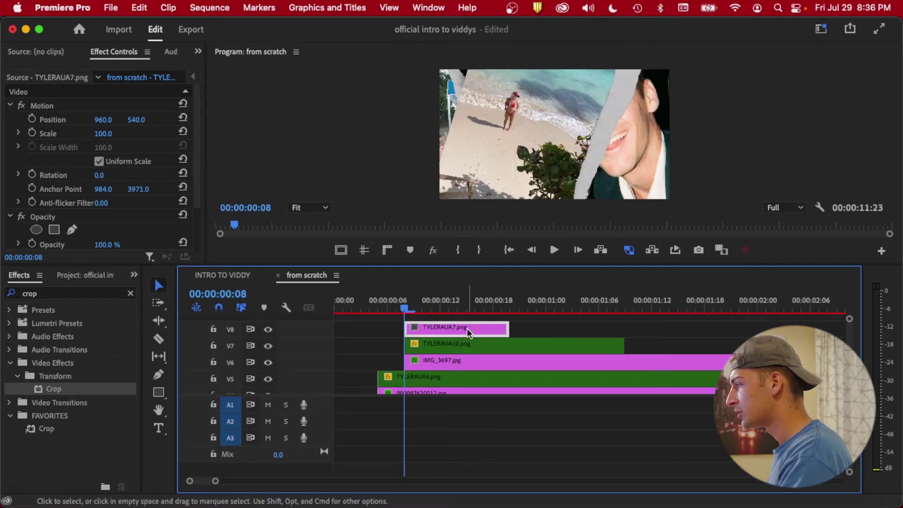
Label TYLERAUA7.png green and fit it along the left edge of IMG_3697.jpg with scale 31 and rotation 25°.
{"action": "right_click", "coordinate": [467, 328]}
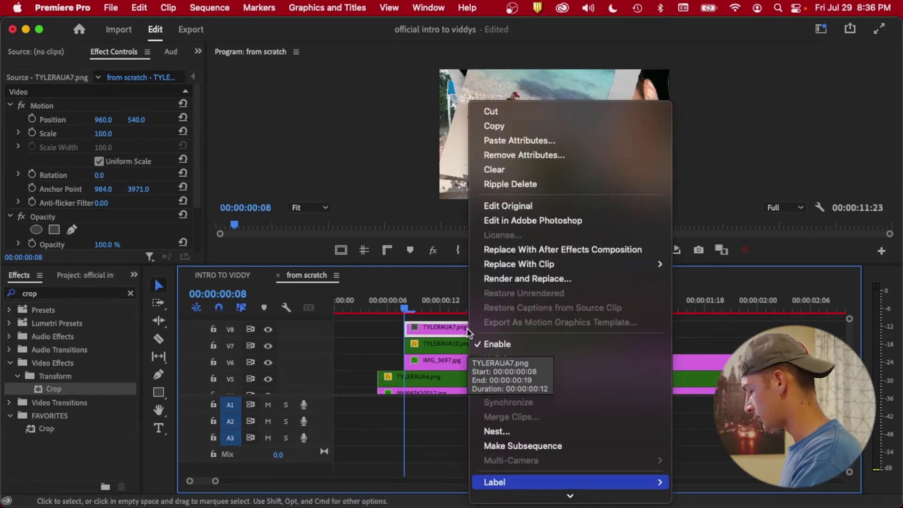
{"action": "key", "text": "Right"}
{"action": "key", "text": "g"}
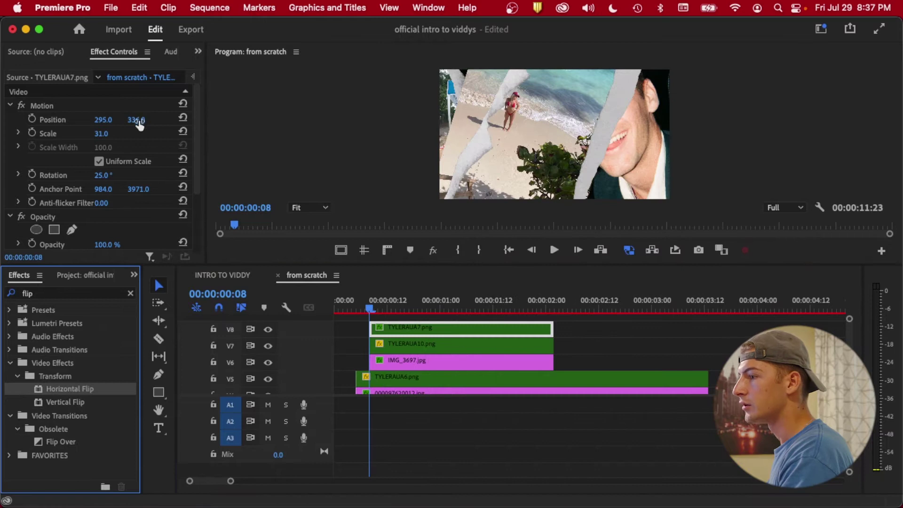
{"action": "left_click_drag", "start_coordinate": [136, 119], "coordinate": [39, 119]}
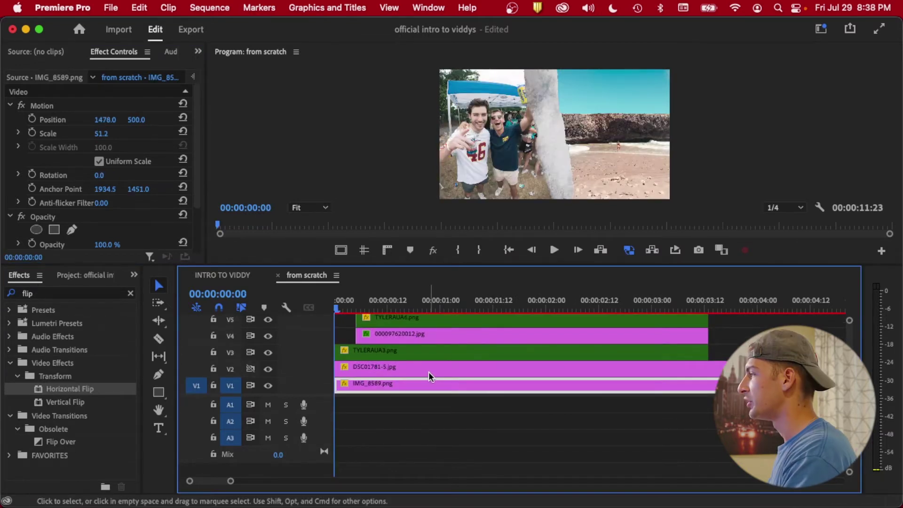
Add DSC04543-Edit-3.jpg from the PHOTOS folder to V9, starting shortly after IMG_3697.jpg, and move the playhead to 00:00:00:14.
{"action": "scroll", "coordinate": [463, 377], "scroll_direction": "down", "scroll_amount": 2}
{"action": "scroll", "coordinate": [461, 372], "scroll_direction": "up", "scroll_amount": 2}
{"action": "left_click", "coordinate": [71, 476]}
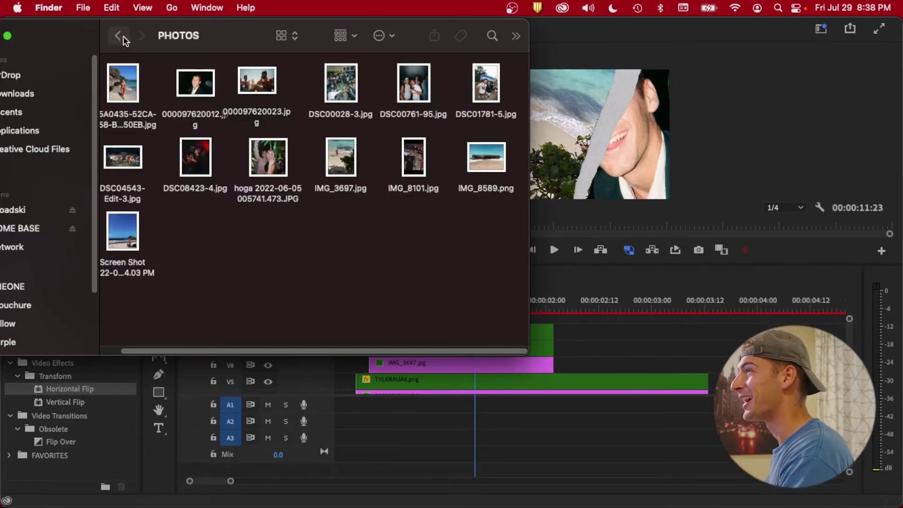
{"action": "left_click", "coordinate": [266, 87]}
{"action": "left_click_drag", "start_coordinate": [592, 332], "coordinate": [398, 333]}
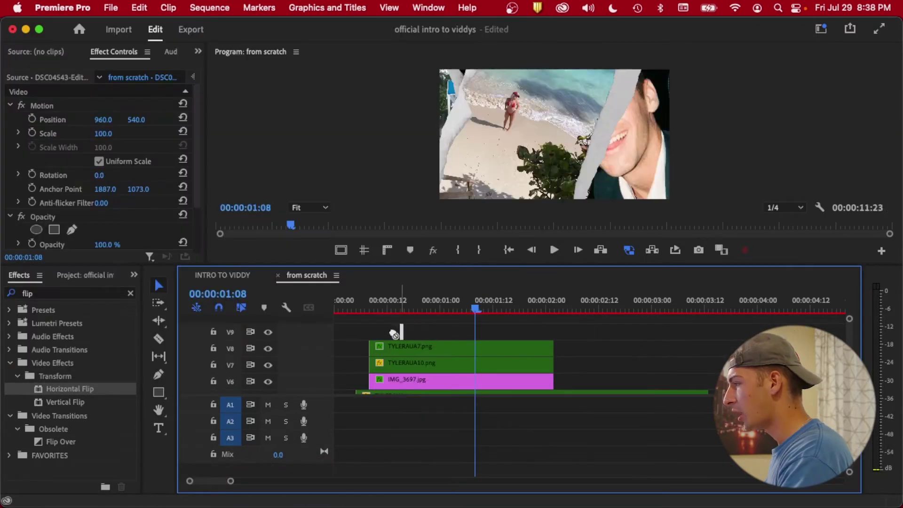
{"action": "left_click", "coordinate": [370, 304]}
{"action": "key", "text": "shift+Right"}
{"action": "key", "text": "Left"}
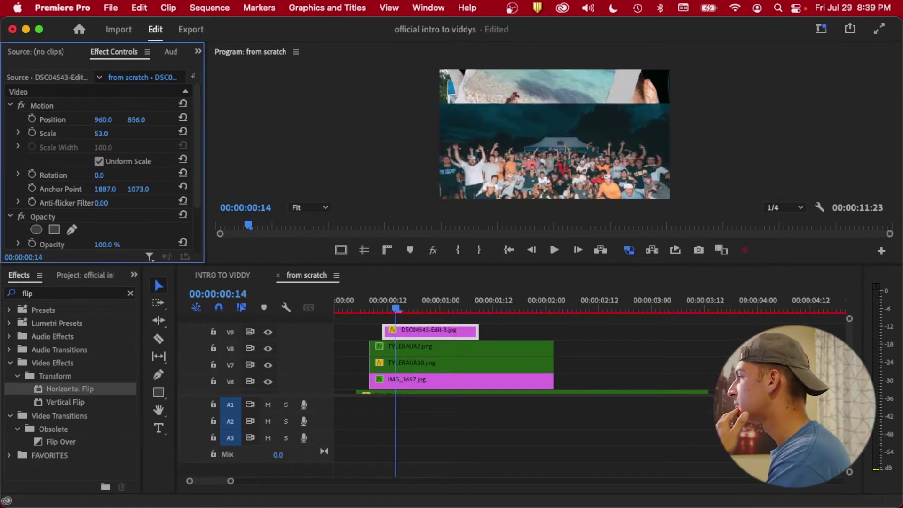
Set DSC04543-Edit-3.jpg to position 1333, 794, scale 68 and rotation -17°.
{"action": "left_click_drag", "start_coordinate": [136, 119], "coordinate": [128, 119]}
{"action": "mouse_move", "coordinate": [102, 175]}
{"action": "left_mouse_down"}
{"action": "mouse_move", "coordinate": [83, 175]}
{"action": "mouse_move", "coordinate": [109, 176]}
{"action": "left_mouse_up"}
{"action": "left_click_drag", "start_coordinate": [108, 119], "coordinate": [679, 143]}
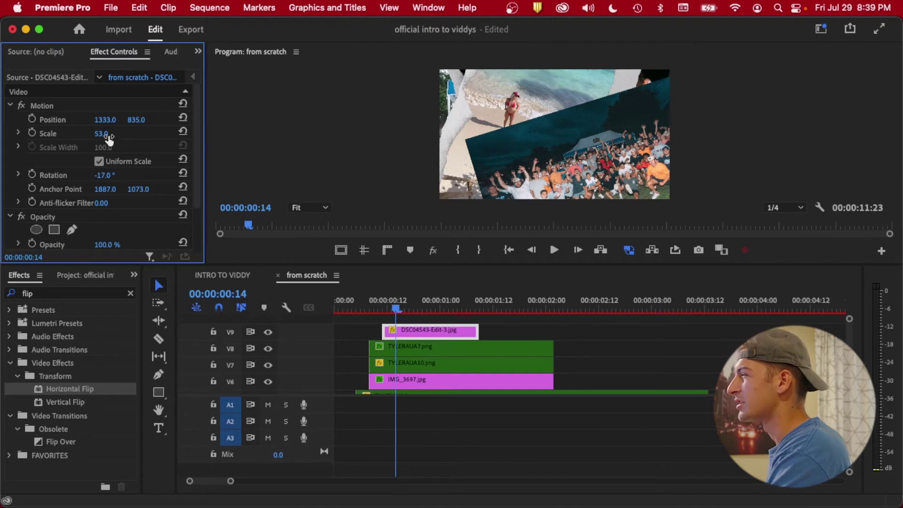
{"action": "left_click_drag", "start_coordinate": [101, 134], "coordinate": [109, 134]}
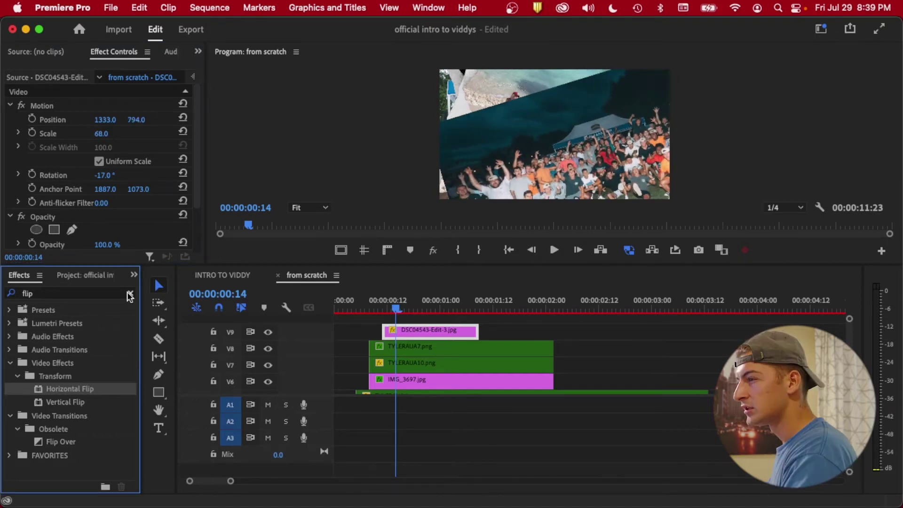
Find the Crop effect, apply it to DSC04543-Edit-3.jpg and crop away the dark sky above the crowd.
{"action": "left_click", "coordinate": [131, 293]}
{"action": "left_click", "coordinate": [116, 292]}
{"action": "type", "text": "crop"}
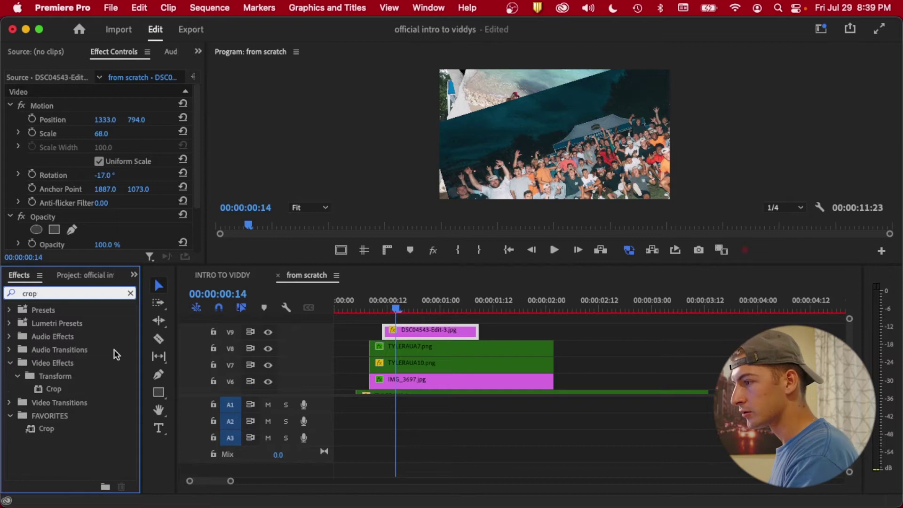
{"action": "left_click_drag", "start_coordinate": [54, 388], "coordinate": [431, 330]}
{"action": "left_click_drag", "start_coordinate": [97, 191], "coordinate": [109, 196]}
Bring TYLERAUA1.png from the RIPS folder into the timeline.
{"action": "key", "text": "super+Tab"}
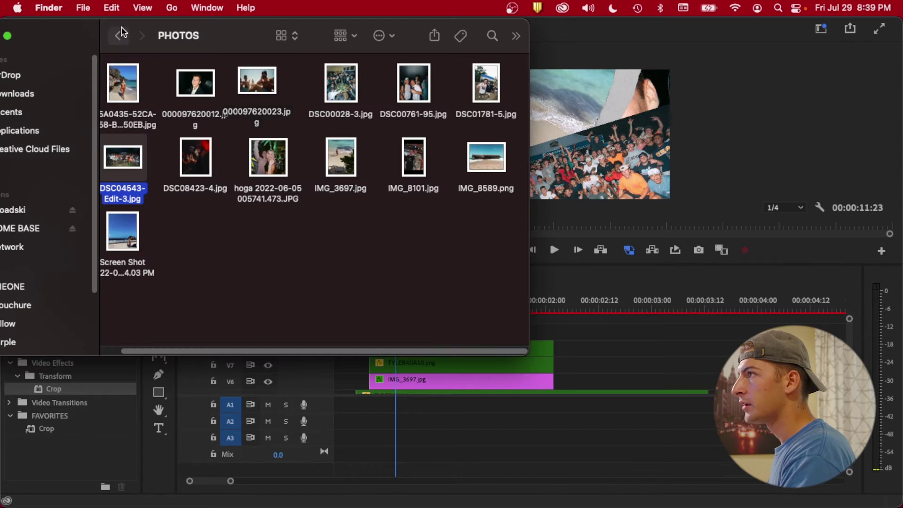
{"action": "left_click", "coordinate": [120, 35]}
{"action": "double_click", "coordinate": [281, 89]}
{"action": "scroll", "coordinate": [198, 229], "scroll_direction": "up", "scroll_amount": 4}
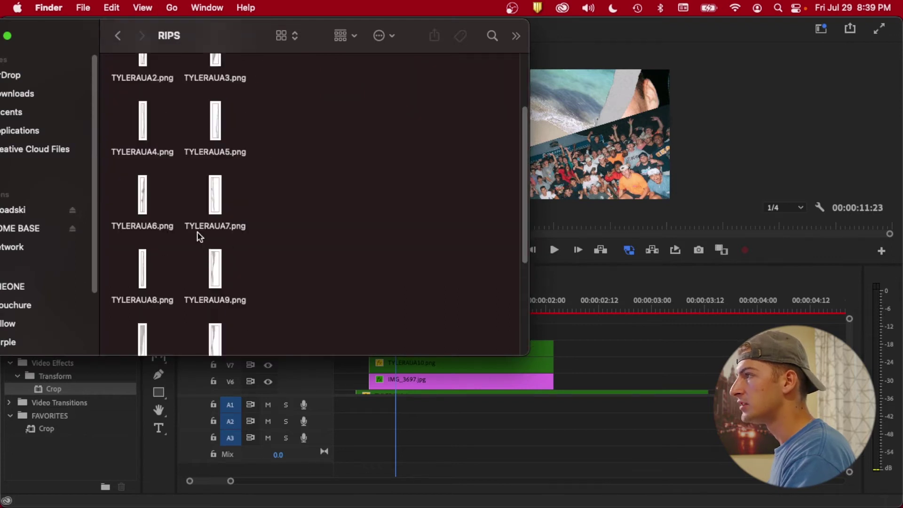
Label TYLERAUA1.png green and extend it on V10 and DSC04543-Edit-3.jpg on V9 to the end of the clips below.
{"action": "right_click", "coordinate": [715, 348]}
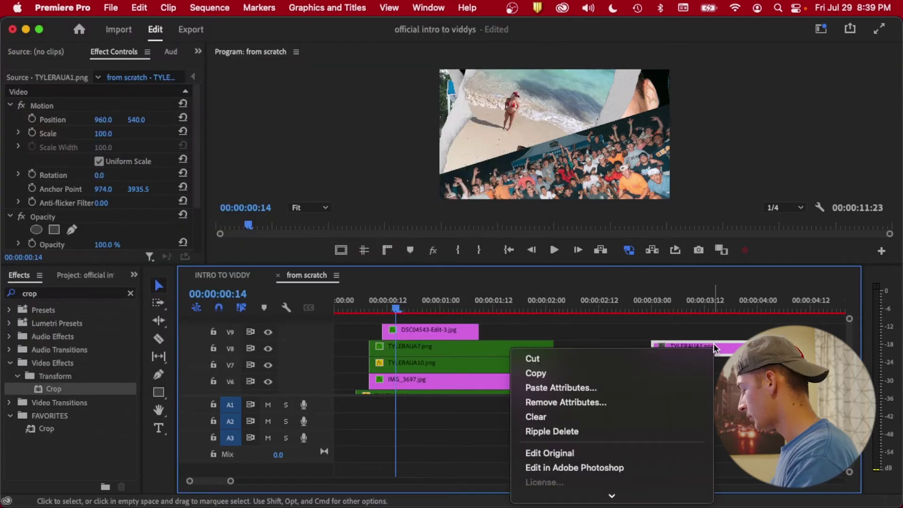
{"action": "scroll", "coordinate": [659, 423], "scroll_direction": "down", "scroll_amount": 10}
{"action": "mouse_move", "coordinate": [611, 460]}
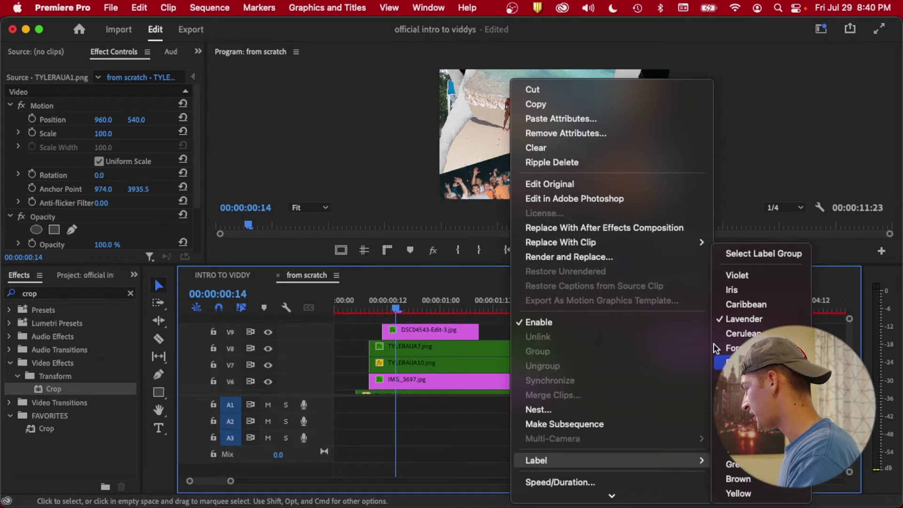
{"action": "key", "text": "g"}
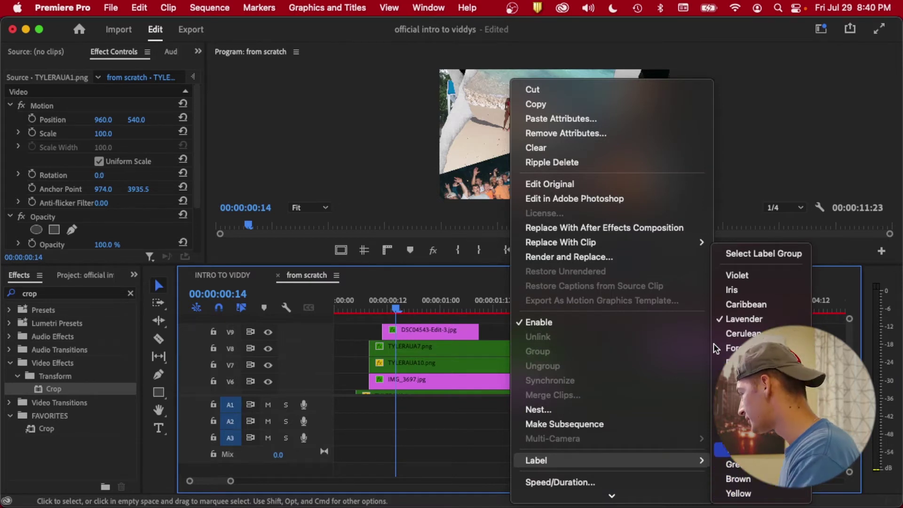
{"action": "key", "text": "Return"}
{"action": "left_click_drag", "start_coordinate": [505, 342], "coordinate": [553, 345]}
{"action": "left_click_drag", "start_coordinate": [505, 324], "coordinate": [553, 325]}
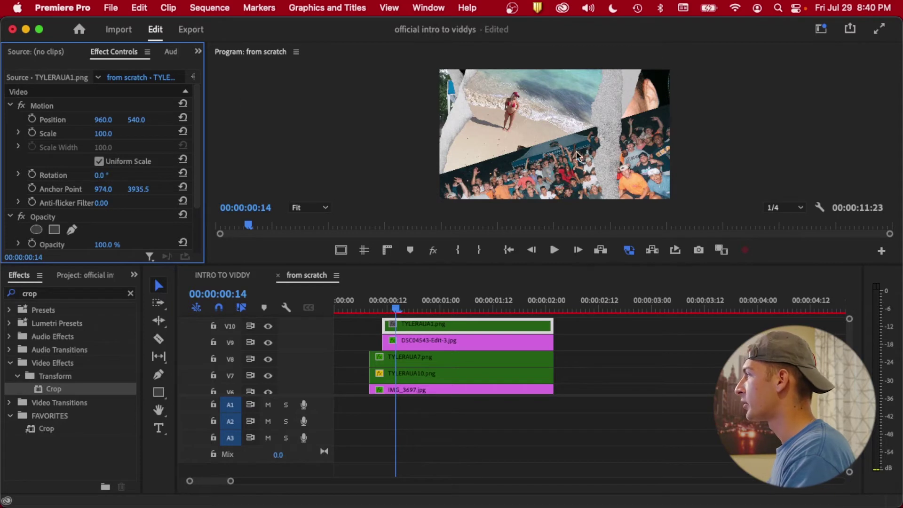
Fit TYLERAUA1.png along the upper edge of DSC04543-Edit-3.jpg with scale 69, rotation 72° and position 887, 287.
{"action": "left_click_drag", "start_coordinate": [104, 134], "coordinate": [72, 135]}
{"action": "left_click_drag", "start_coordinate": [97, 176], "coordinate": [132, 176]}
{"action": "left_click_drag", "start_coordinate": [136, 120], "coordinate": [94, 120]}
{"action": "left_click_drag", "start_coordinate": [103, 175], "coordinate": [104, 175]}
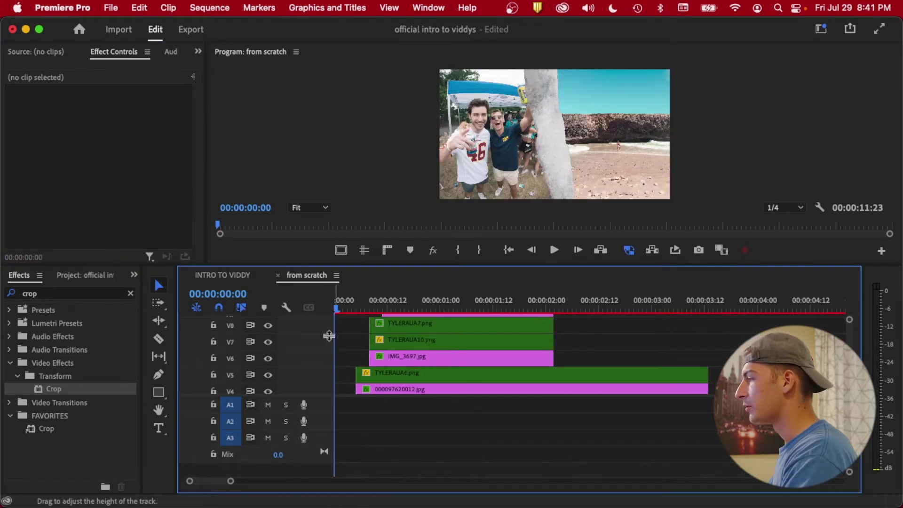
Play the collage from the start several times to check the timing of the stacked photos.
{"action": "key", "text": "space"}
{"action": "key", "text": "space"}
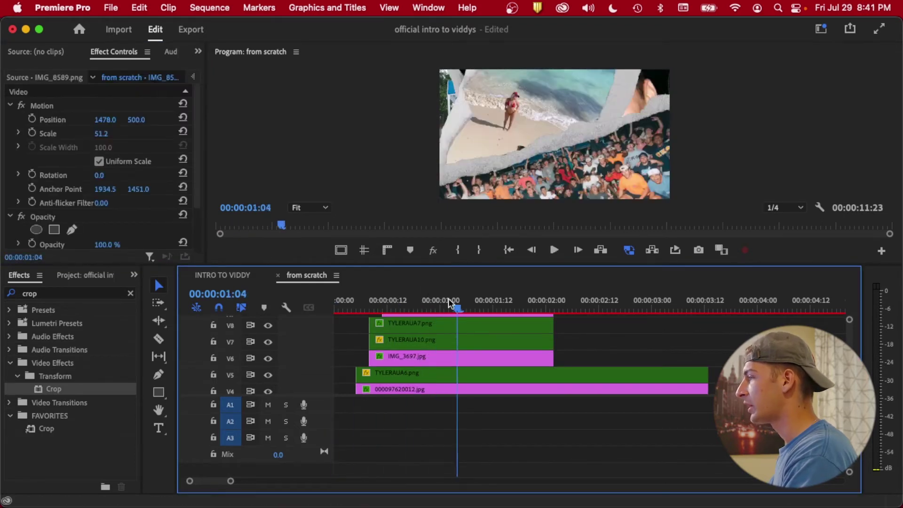
{"action": "left_click_drag", "start_coordinate": [449, 300], "coordinate": [230, 316]}
{"action": "key", "text": "space"}
{"action": "key", "text": "space"}
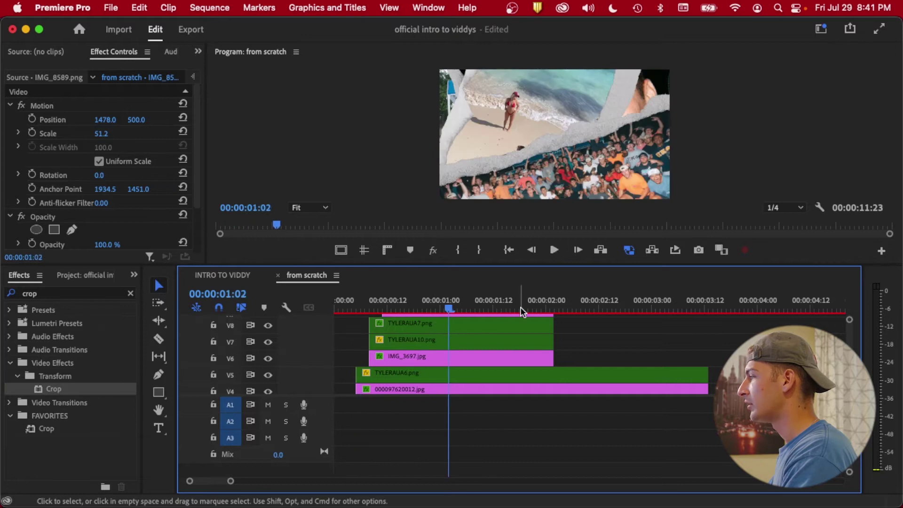
{"action": "left_click_drag", "start_coordinate": [520, 306], "coordinate": [189, 309]}
{"action": "key", "text": "space"}
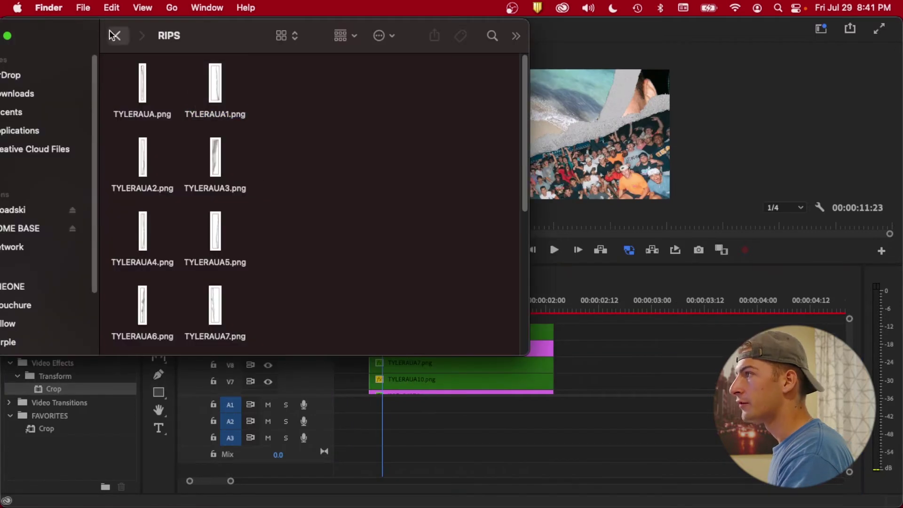
Add DSC08423-4.jpg from the PHOTOS folder to V11 at 00:00:00:16 with scale 31 and position 1104, 516.
{"action": "left_click", "coordinate": [114, 36]}
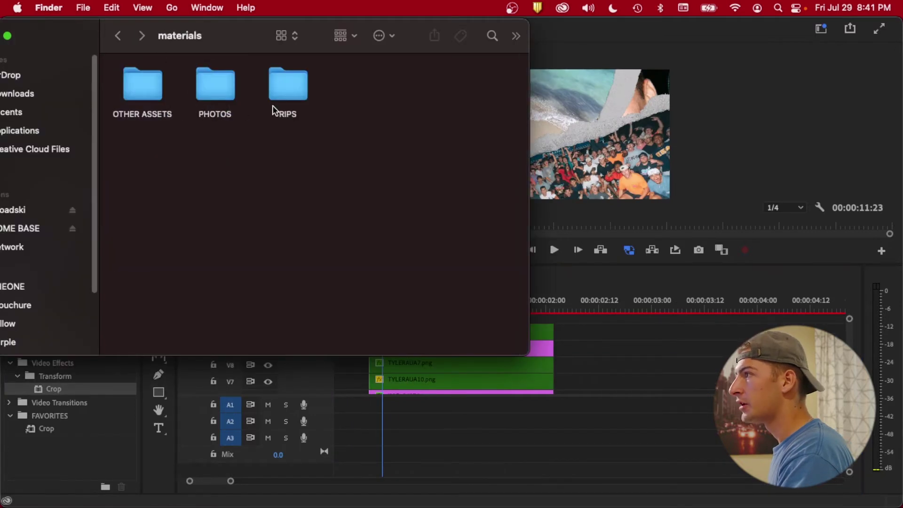
{"action": "double_click", "coordinate": [197, 86]}
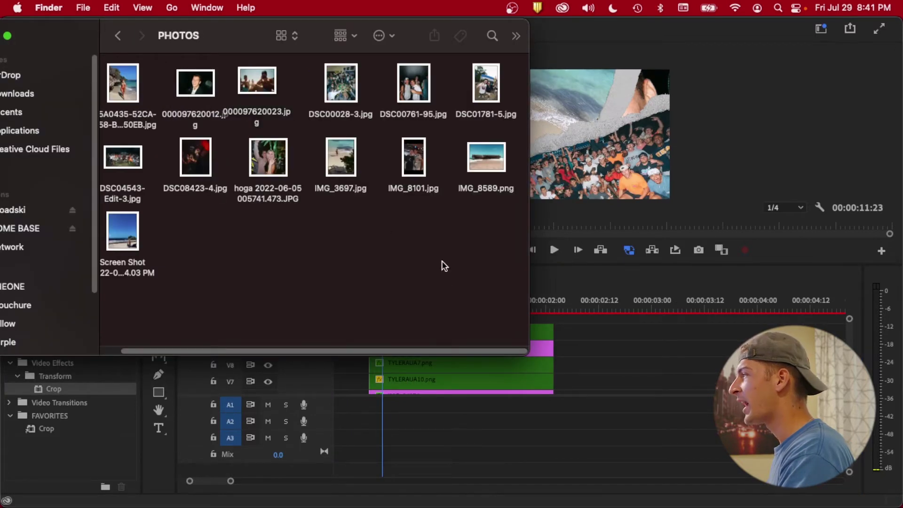
{"action": "left_click_drag", "start_coordinate": [210, 177], "coordinate": [445, 332]}
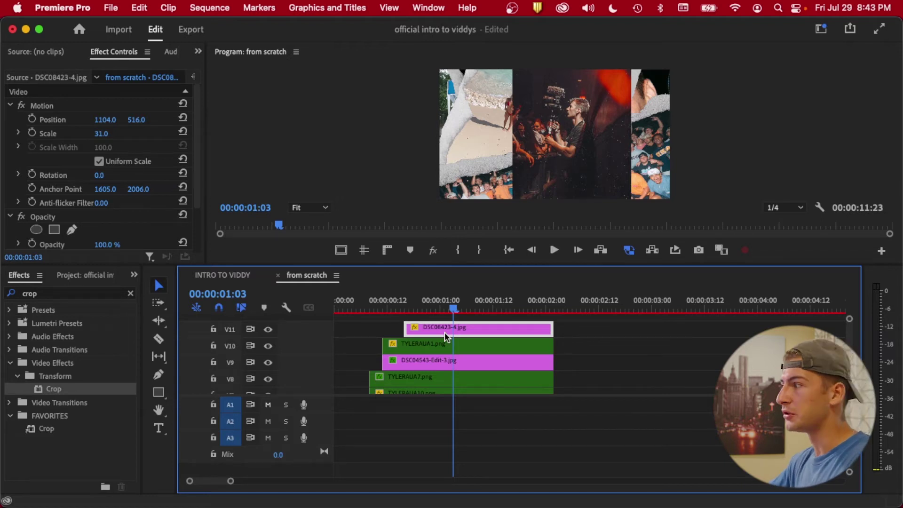
In the general project settings, switch the renderer to Mercury Playback Engine GPU Acceleration (Metal) and back to Software Only.
{"action": "left_click", "coordinate": [113, 6]}
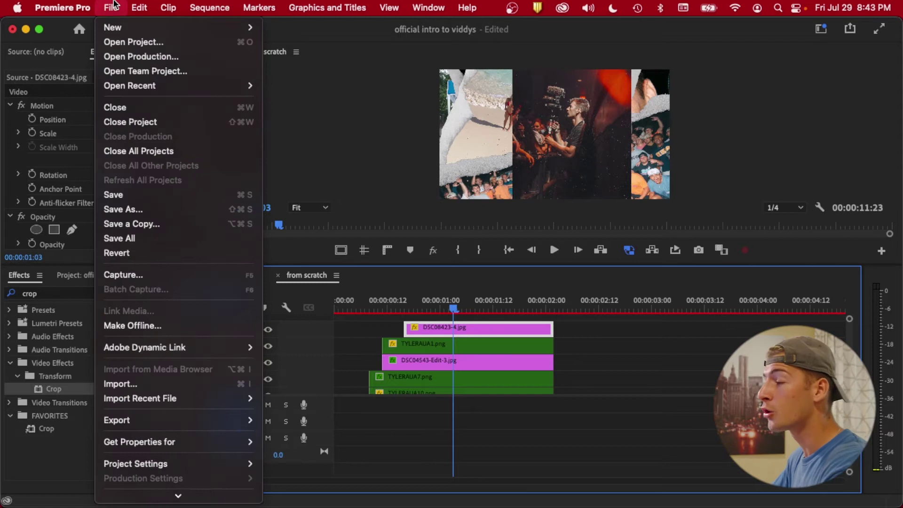
{"action": "mouse_move", "coordinate": [195, 460]}
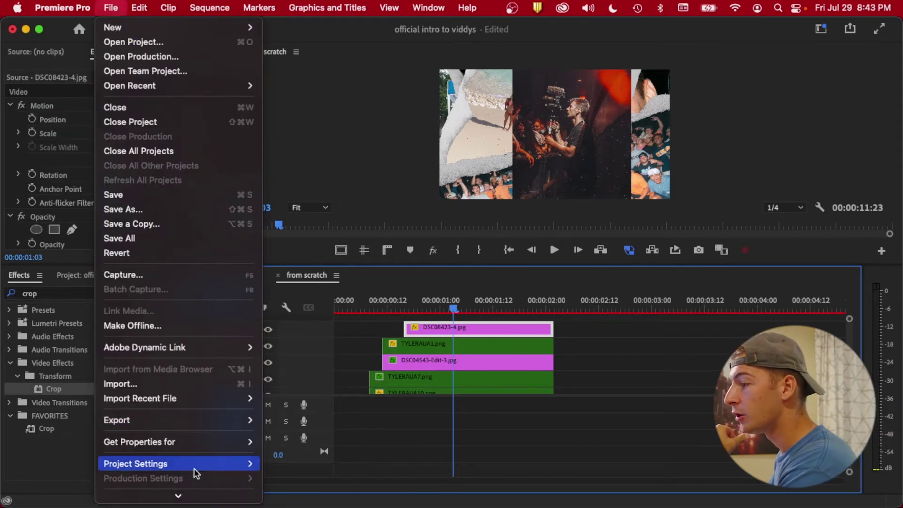
{"action": "left_click", "coordinate": [302, 465]}
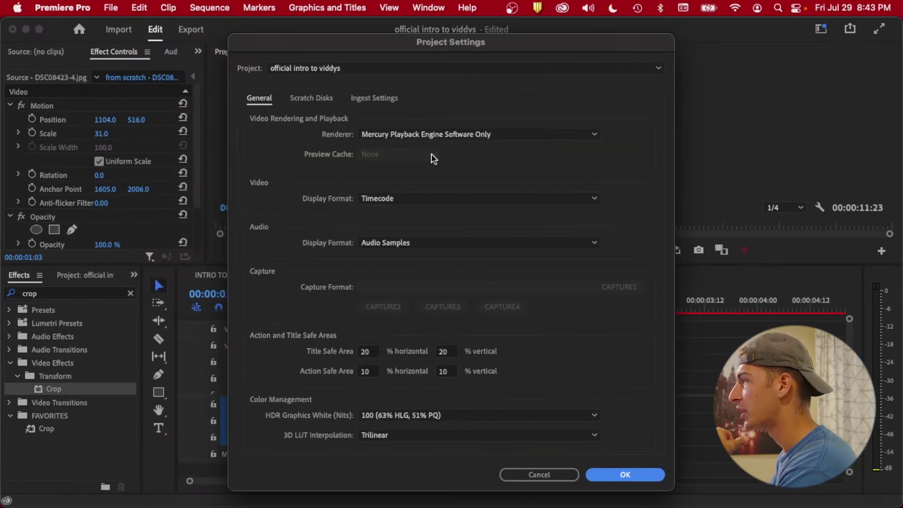
{"action": "left_click", "coordinate": [425, 136]}
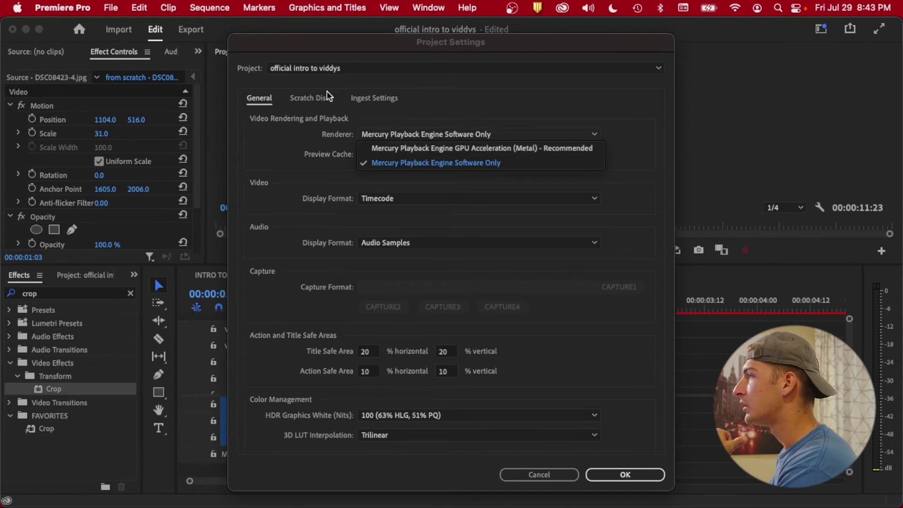
{"action": "left_click", "coordinate": [473, 150]}
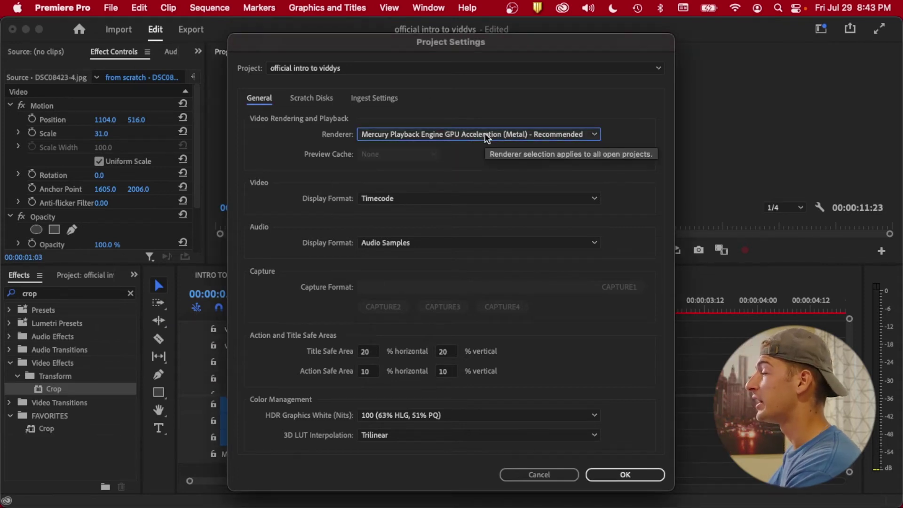
{"action": "left_click", "coordinate": [487, 136]}
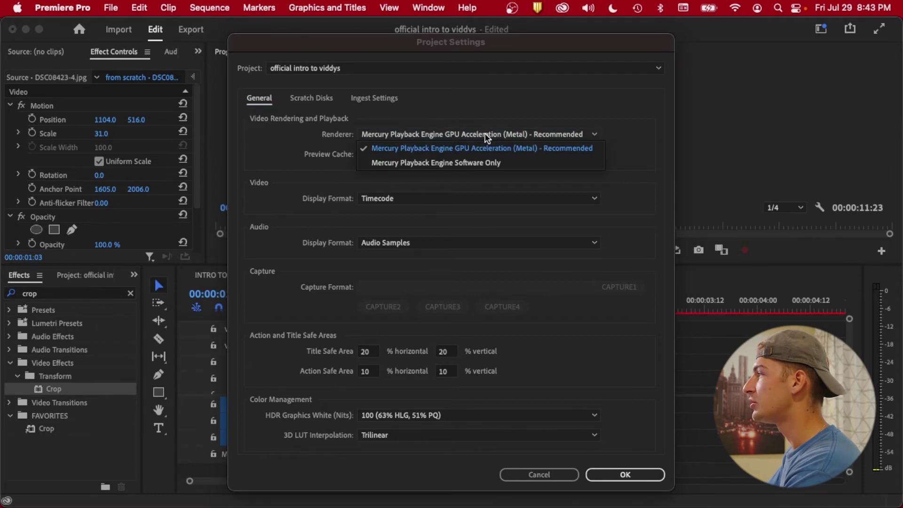
{"action": "left_click", "coordinate": [508, 165]}
{"action": "left_click", "coordinate": [622, 473]}
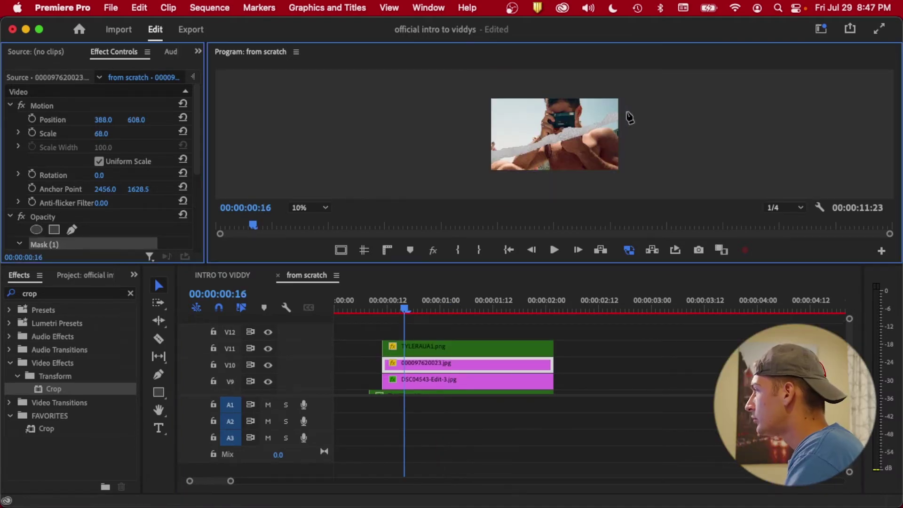
Draw an opacity mask on 000097620023.jpg around the area below the torn-paper edge and invert the mask.
{"action": "left_click", "coordinate": [466, 166]}
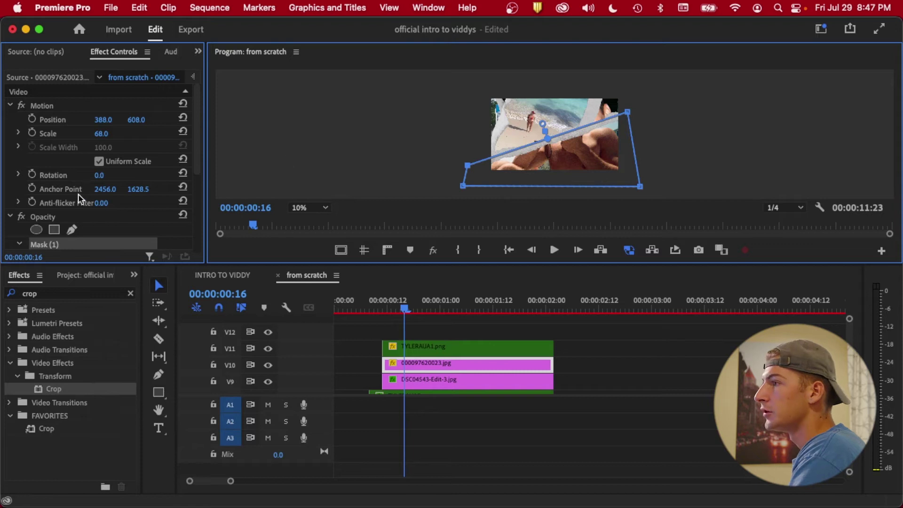
{"action": "scroll", "coordinate": [79, 194], "scroll_direction": "down", "scroll_amount": 5}
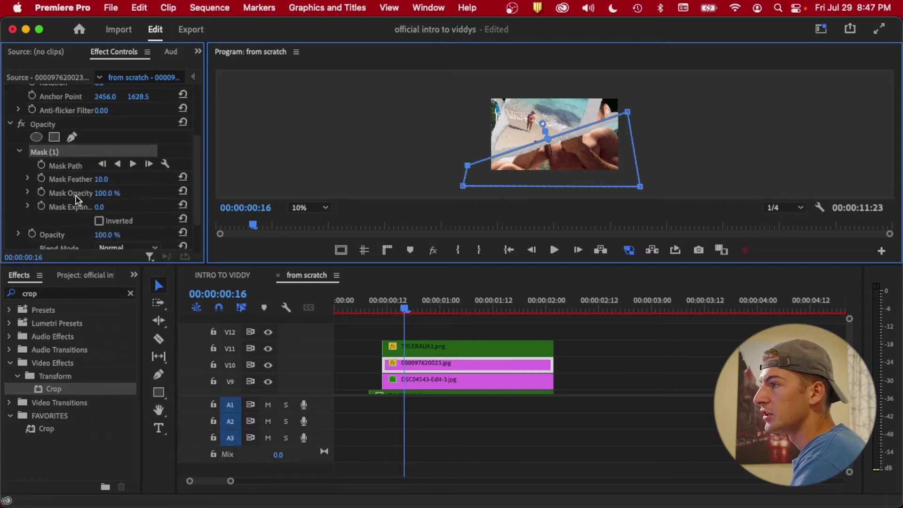
{"action": "left_click", "coordinate": [99, 221]}
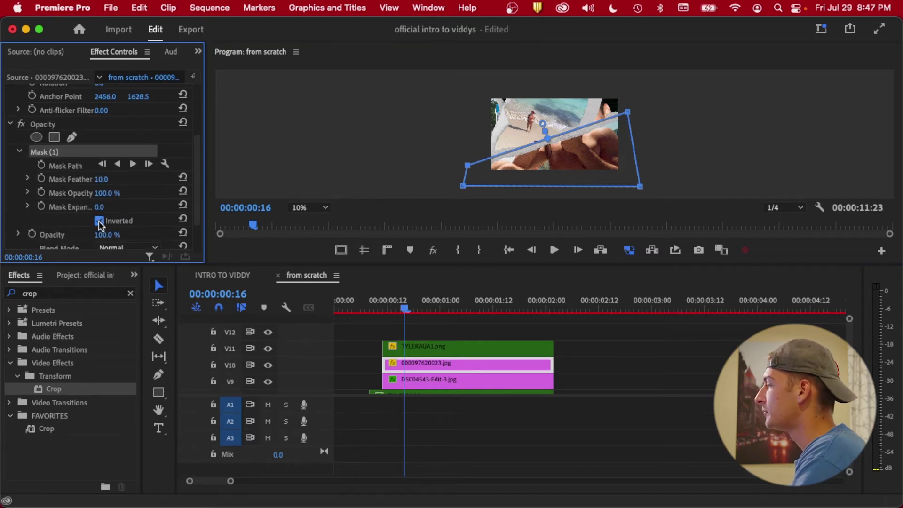
{"action": "left_click", "coordinate": [538, 319]}
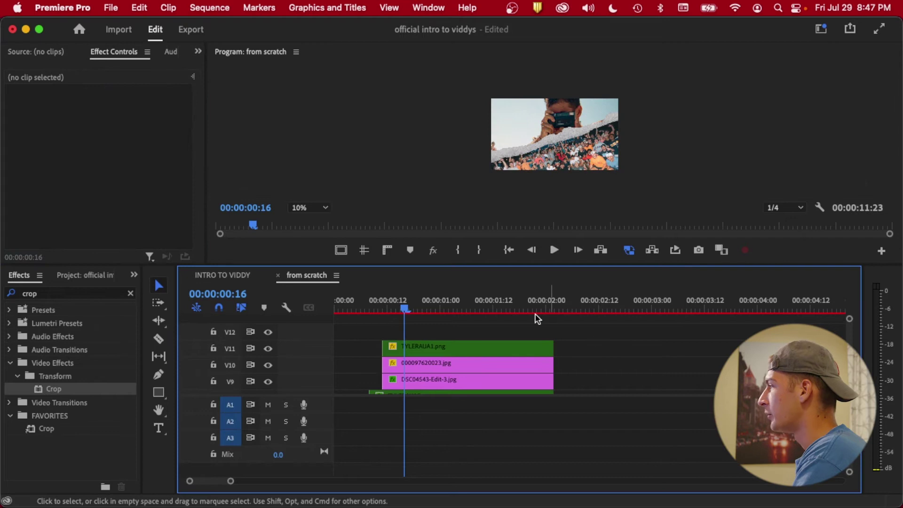
Place DSC00761-95.jpg on V12 above TYLERAUA1.png, starting at 00:00:00:16, scale it to 76 and adjust its horizontal position.
{"action": "left_click", "coordinate": [412, 348]}
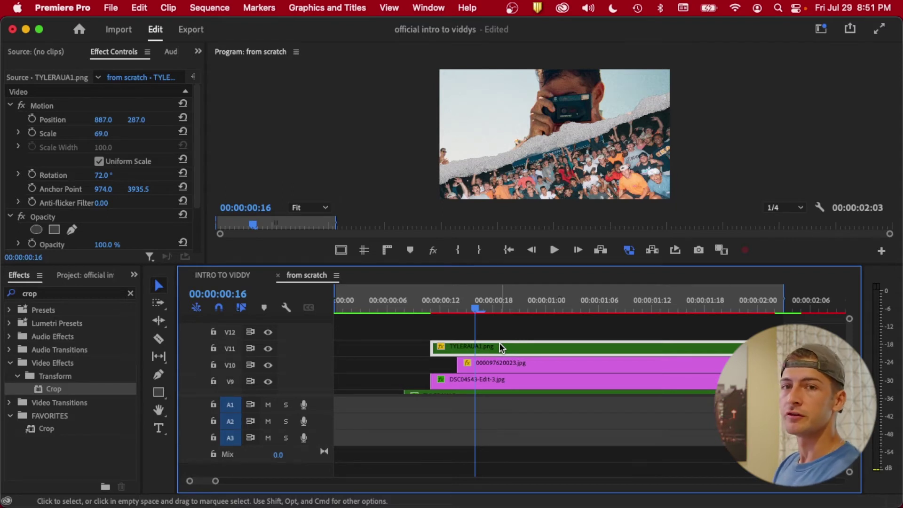
{"action": "key", "text": "super+v"}
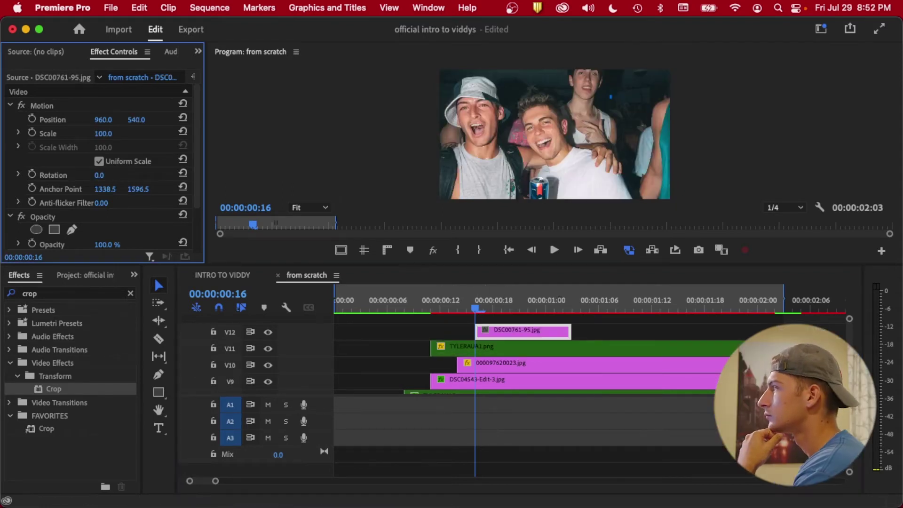
{"action": "left_click_drag", "start_coordinate": [101, 133], "coordinate": [107, 133]}
{"action": "mouse_move", "coordinate": [103, 120]}
{"action": "left_mouse_down"}
{"action": "mouse_move", "coordinate": [9, 119]}
{"action": "mouse_move", "coordinate": [121, 120]}
{"action": "left_mouse_up"}
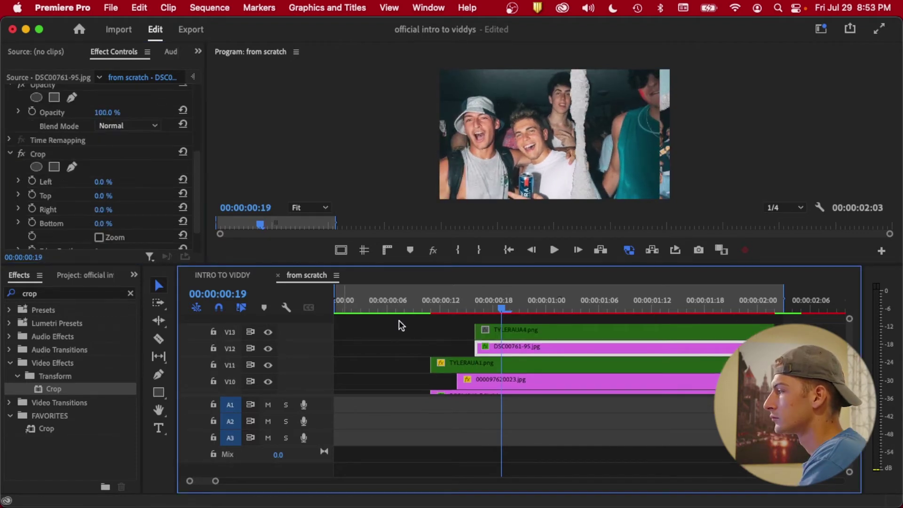
Move DSC00761-95.jpg to horizontal position 1861, rotate it to about -21° and adjust its vertical position behind the torn edge.
{"action": "scroll", "coordinate": [75, 157], "scroll_direction": "up", "scroll_amount": 5}
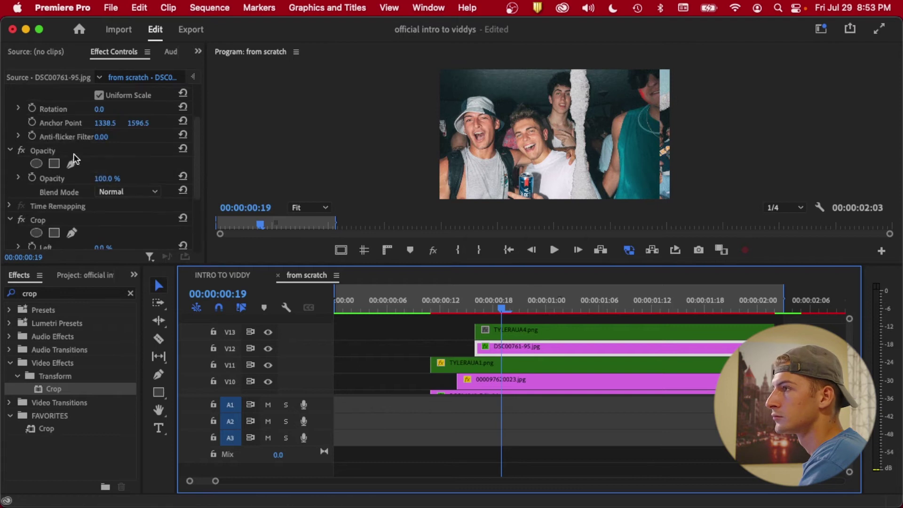
{"action": "left_click_drag", "start_coordinate": [103, 120], "coordinate": [592, 119]}
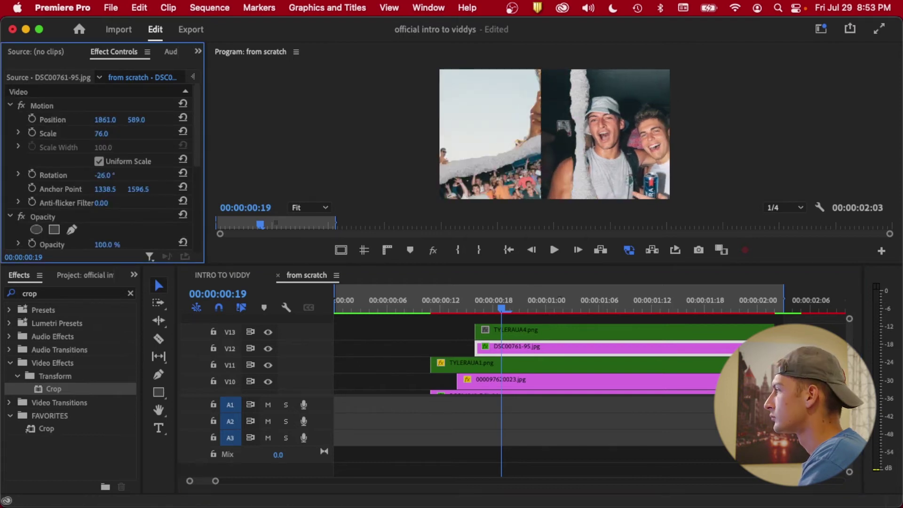
{"action": "left_click_drag", "start_coordinate": [104, 175], "coordinate": [108, 175]}
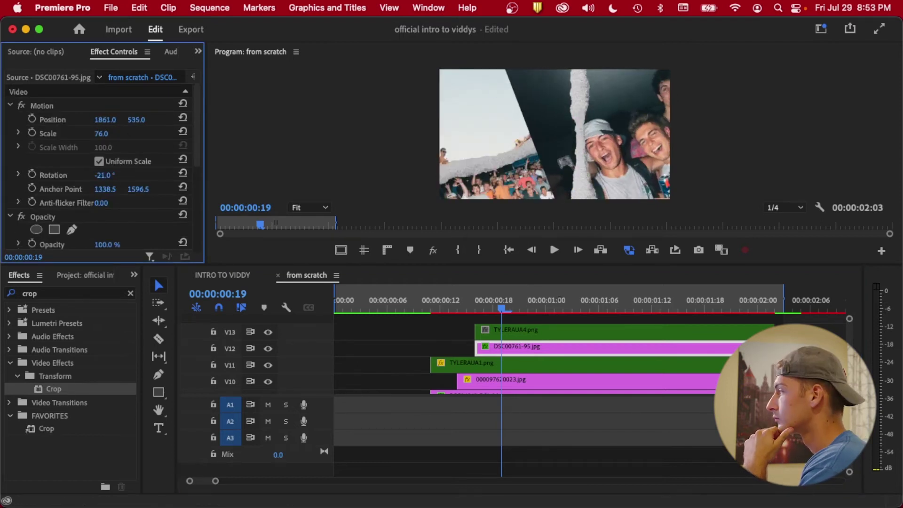
{"action": "left_click_drag", "start_coordinate": [136, 120], "coordinate": [50, 119]}
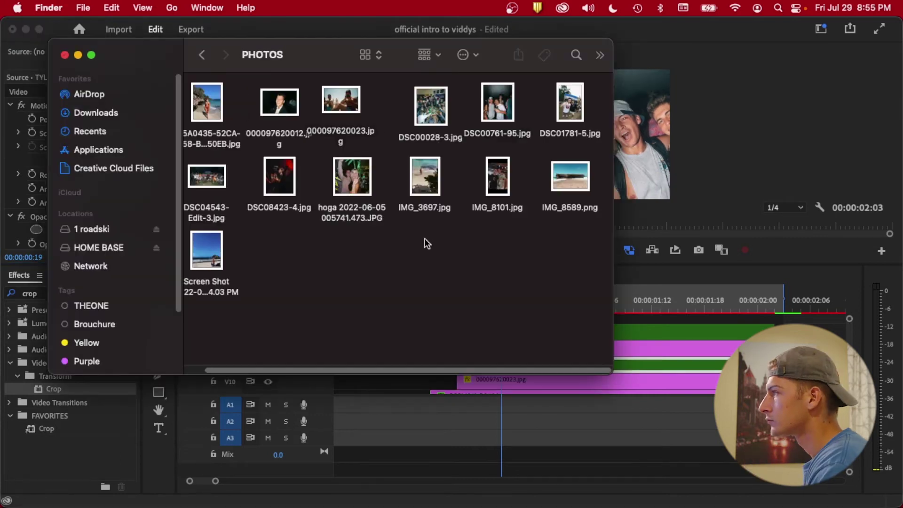
Add DSC00028-3.jpg from the PHOTOS folder to V14 and TYLERAUA3.png to V15, labelling the torn-paper clip green.
{"action": "left_click_drag", "start_coordinate": [430, 106], "coordinate": [685, 320]}
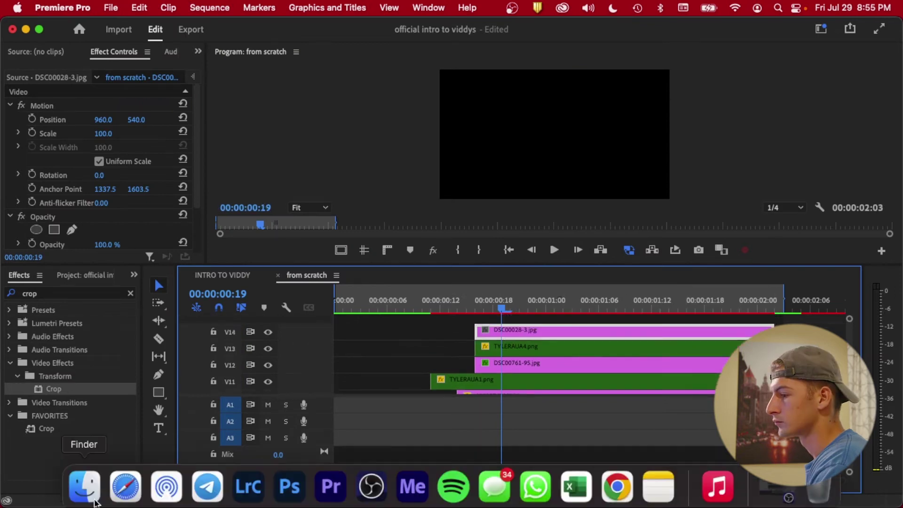
{"action": "left_click", "coordinate": [85, 485]}
{"action": "double_click", "coordinate": [372, 102]}
{"action": "left_click_drag", "start_coordinate": [299, 176], "coordinate": [679, 333]}
{"action": "right_click", "coordinate": [680, 335]}
{"action": "left_click", "coordinate": [612, 465]}
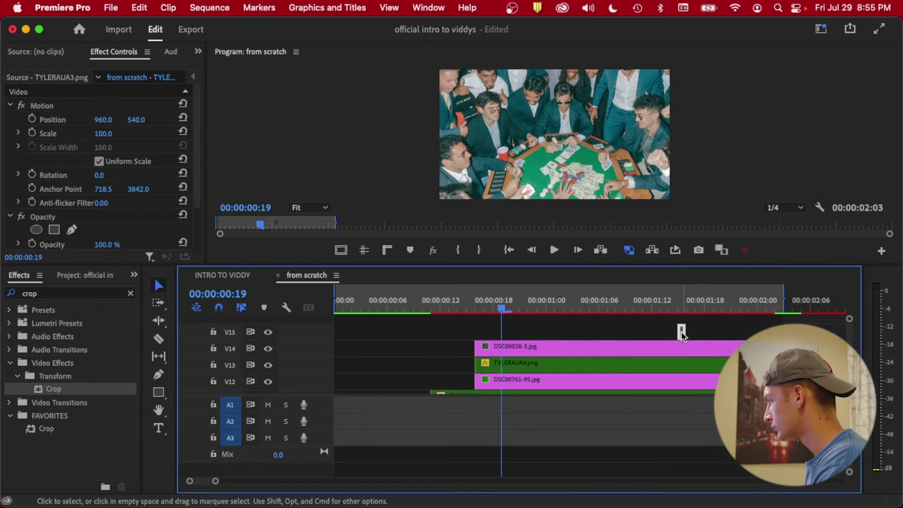
Align TYLERAUA3.png and DSC00028-3.jpg to start at 00:00:00:21, and give the photo scale 76 and position 472, 540.
{"action": "left_click_drag", "start_coordinate": [681, 333], "coordinate": [520, 348]}
{"action": "left_click", "coordinate": [479, 302]}
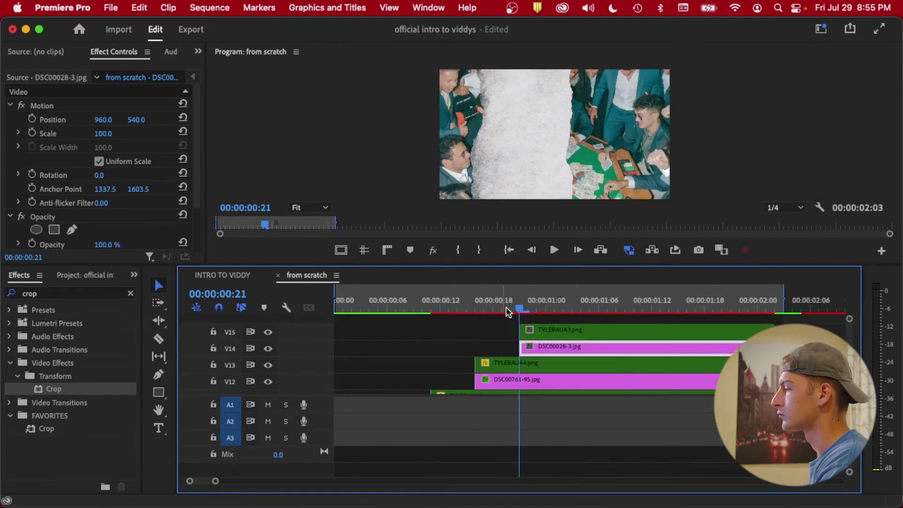
{"action": "left_click_drag", "start_coordinate": [103, 133], "coordinate": [75, 133]}
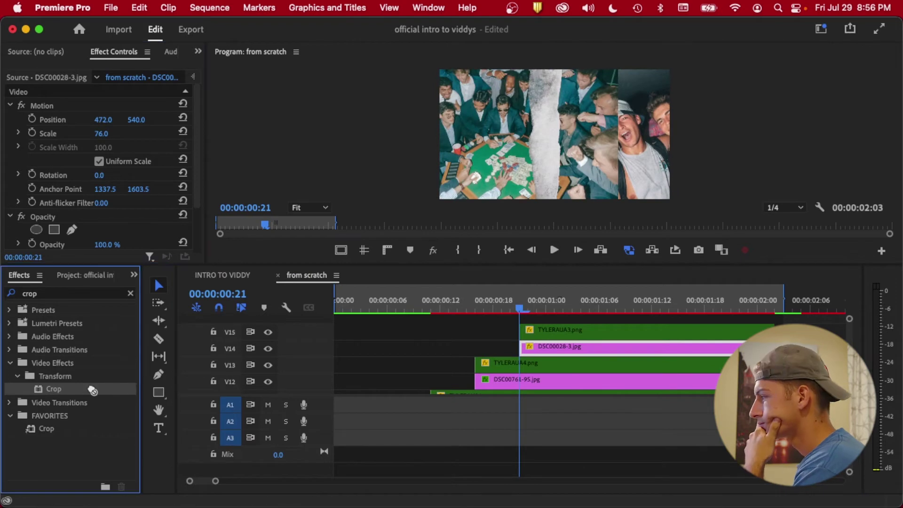
Apply the Crop effect to DSC00028-3.jpg and crop its right side by 36%.
{"action": "left_click_drag", "start_coordinate": [91, 389], "coordinate": [574, 348]}
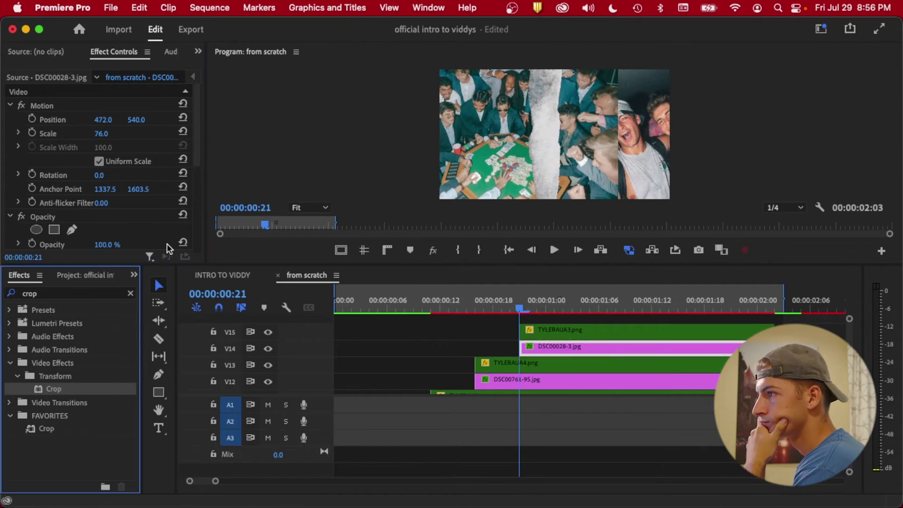
{"action": "scroll", "coordinate": [133, 222], "scroll_direction": "down", "scroll_amount": 5}
{"action": "left_click_drag", "start_coordinate": [103, 172], "coordinate": [141, 173]}
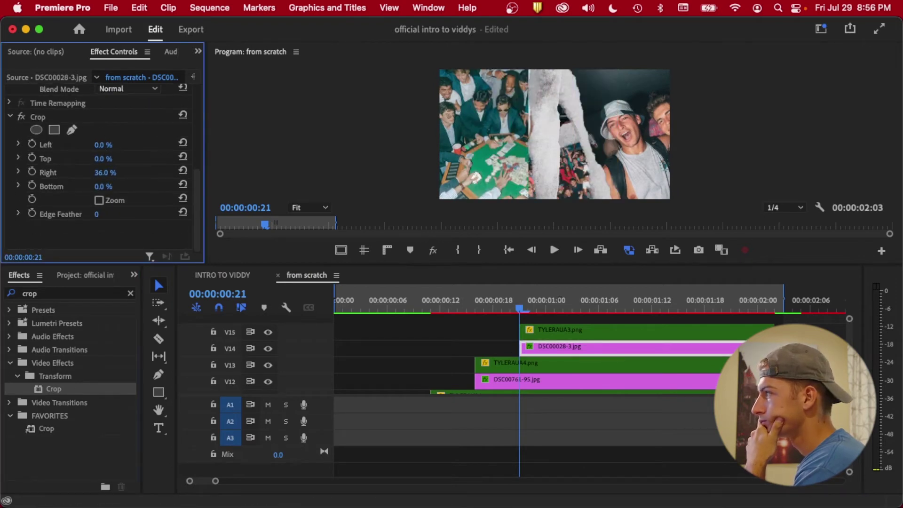
{"action": "scroll", "coordinate": [113, 173], "scroll_direction": "up", "scroll_amount": 5}
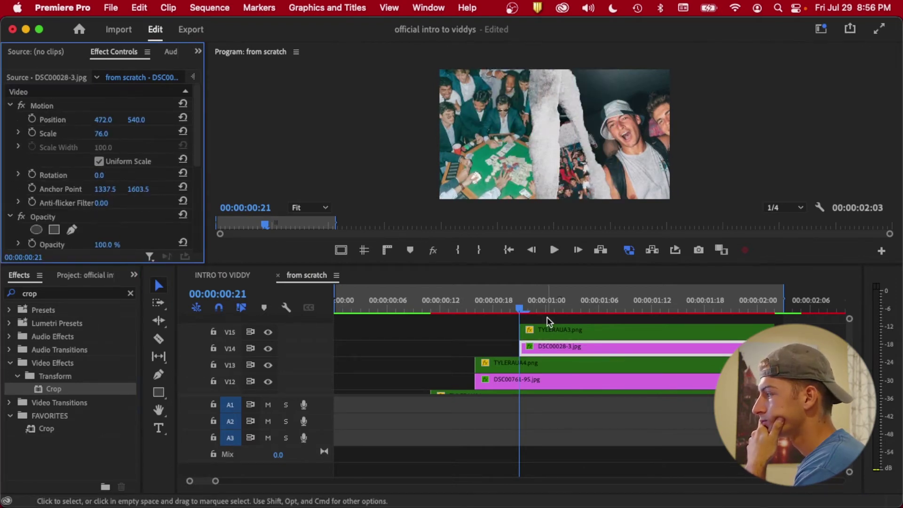
Scale TYLERAUA3.png on V15 to 29 and move DSC00028-3.jpg lower in the frame.
{"action": "left_click", "coordinate": [548, 329]}
{"action": "left_click_drag", "start_coordinate": [101, 133], "coordinate": [99, 133]}
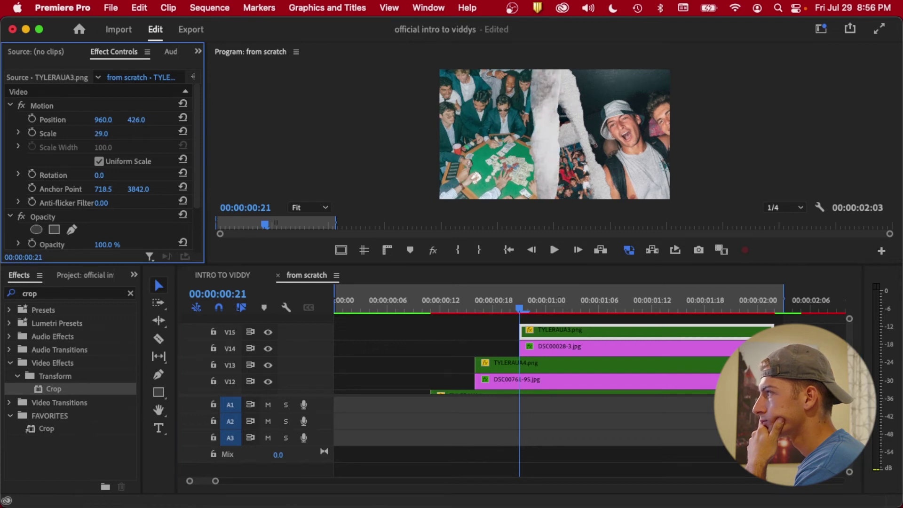
{"action": "left_click", "coordinate": [559, 348]}
{"action": "left_click_drag", "start_coordinate": [134, 120], "coordinate": [205, 119]}
{"action": "left_click", "coordinate": [491, 397]}
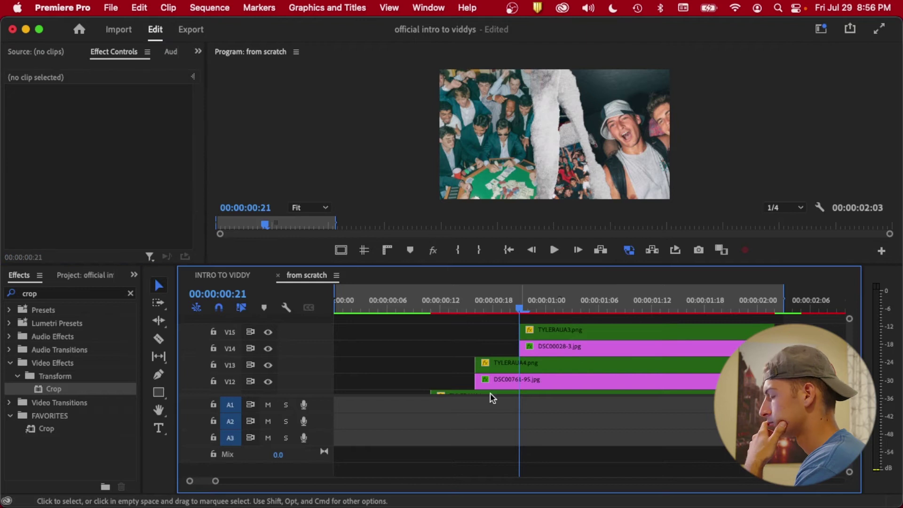
Add hoga 2022-06-05 005741.473.JPG from the PHOTOS folder to V16 above TYLERAUA3.png.
{"action": "left_click", "coordinate": [85, 480]}
{"action": "left_click", "coordinate": [202, 54]}
{"action": "double_click", "coordinate": [301, 105]}
{"action": "left_click", "coordinate": [354, 186]}
{"action": "left_click_drag", "start_coordinate": [354, 185], "coordinate": [540, 333]}
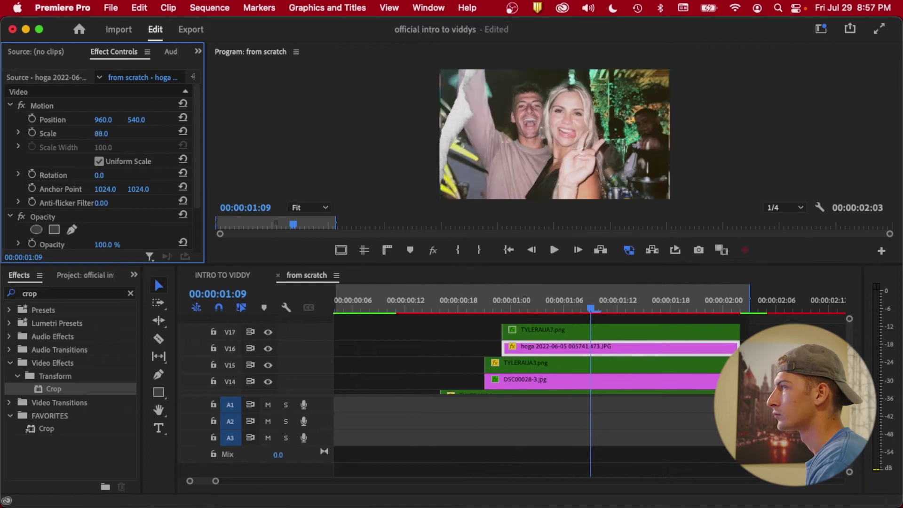
Rotate the hoga photo to 1°, move it to position 1406, 540 and enlarge it beyond scale 103.
{"action": "mouse_move", "coordinate": [101, 133]}
{"action": "left_mouse_down"}
{"action": "mouse_move", "coordinate": [85, 133]}
{"action": "mouse_move", "coordinate": [124, 120]}
{"action": "mouse_move", "coordinate": [94, 134]}
{"action": "mouse_move", "coordinate": [113, 134]}
{"action": "mouse_move", "coordinate": [105, 119]}
{"action": "left_mouse_up"}
{"action": "left_click_drag", "start_coordinate": [101, 175], "coordinate": [127, 175]}
{"action": "left_click_drag", "start_coordinate": [106, 120], "coordinate": [127, 119]}
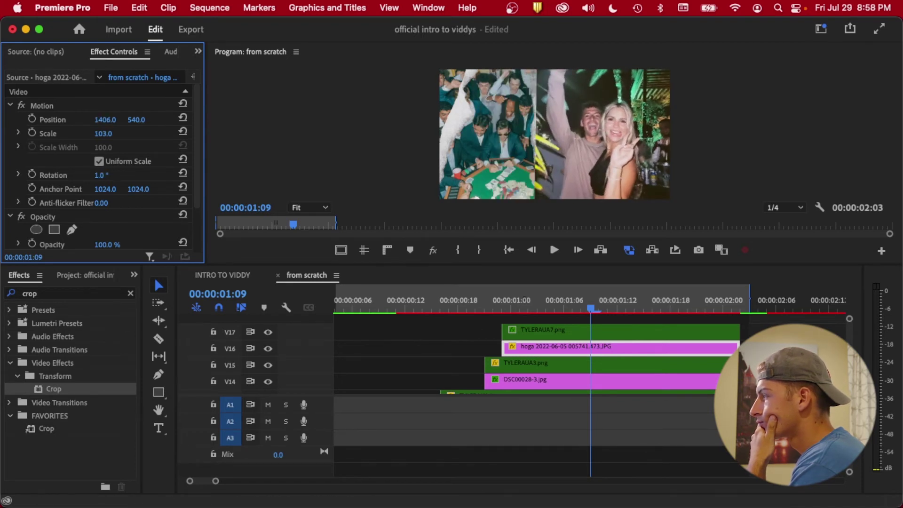
{"action": "left_click_drag", "start_coordinate": [103, 133], "coordinate": [130, 133]}
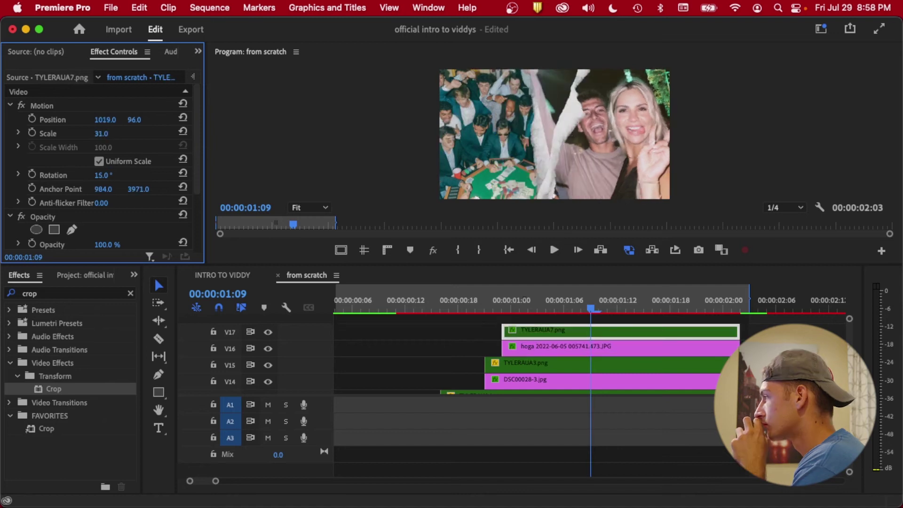
Move TYLERAUA7.png to position 926, 286 and rotate it to line up with the left edge of the hoga photo.
{"action": "left_click_drag", "start_coordinate": [103, 175], "coordinate": [136, 175]}
{"action": "left_click_drag", "start_coordinate": [136, 120], "coordinate": [117, 120]}
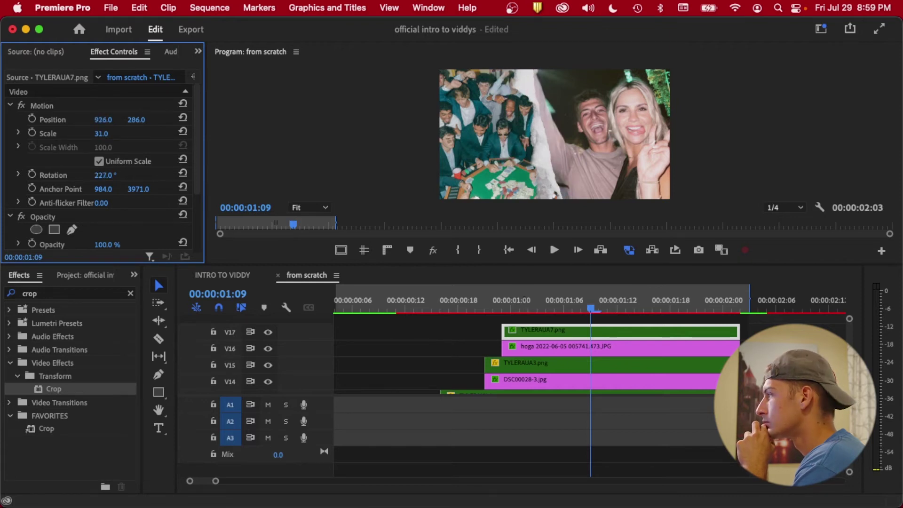
{"action": "left_click_drag", "start_coordinate": [103, 175], "coordinate": [85, 175]}
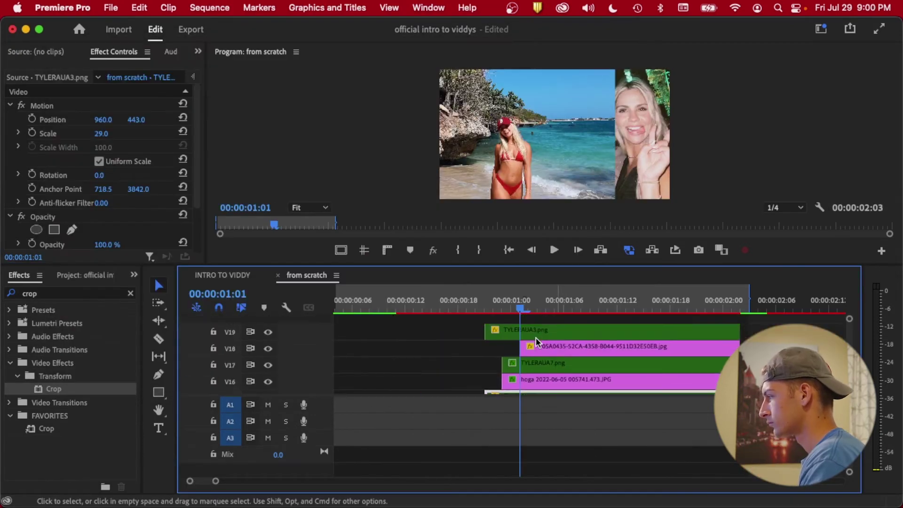
Trim the start of TYLERAUA3.png on V19 to 00:00:01:01 and move it to position 1513, 443 over the beach photo's right edge.
{"action": "left_click", "coordinate": [537, 337]}
{"action": "left_click_drag", "start_coordinate": [486, 332], "coordinate": [520, 332]}
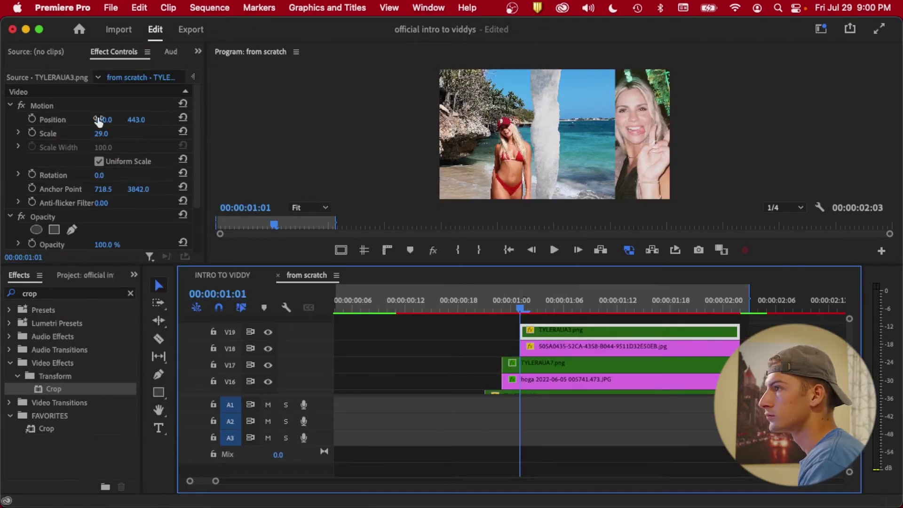
{"action": "left_click_drag", "start_coordinate": [99, 120], "coordinate": [116, 120]}
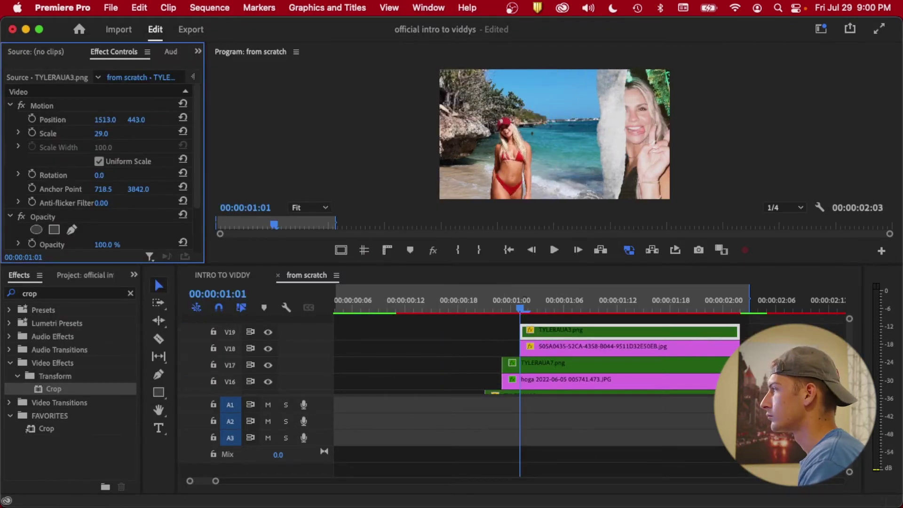
Add IMG_8101.jpg from the PHOTOS folder to V20 above TYLERAUA3.png.
{"action": "left_click", "coordinate": [627, 354]}
{"action": "left_click", "coordinate": [77, 477]}
{"action": "left_click_drag", "start_coordinate": [496, 177], "coordinate": [740, 328]}
{"action": "left_click_drag", "start_coordinate": [670, 328], "coordinate": [567, 327]}
Advance five frames to 00:00:01:06 for the start of IMG_8101.jpg, then scale and position the photo over the frame's right part.
{"action": "left_click", "coordinate": [528, 326]}
{"action": "key", "text": "Right"}
{"action": "key", "text": "Right"}
{"action": "key", "text": "Right"}
{"action": "key", "text": "Right"}
{"action": "key", "text": "Right"}
{"action": "left_click", "coordinate": [553, 328]}
{"action": "mouse_move", "coordinate": [103, 134]}
{"action": "left_mouse_down"}
{"action": "mouse_move", "coordinate": [126, 133]}
{"action": "mouse_move", "coordinate": [113, 123]}
{"action": "left_mouse_up"}
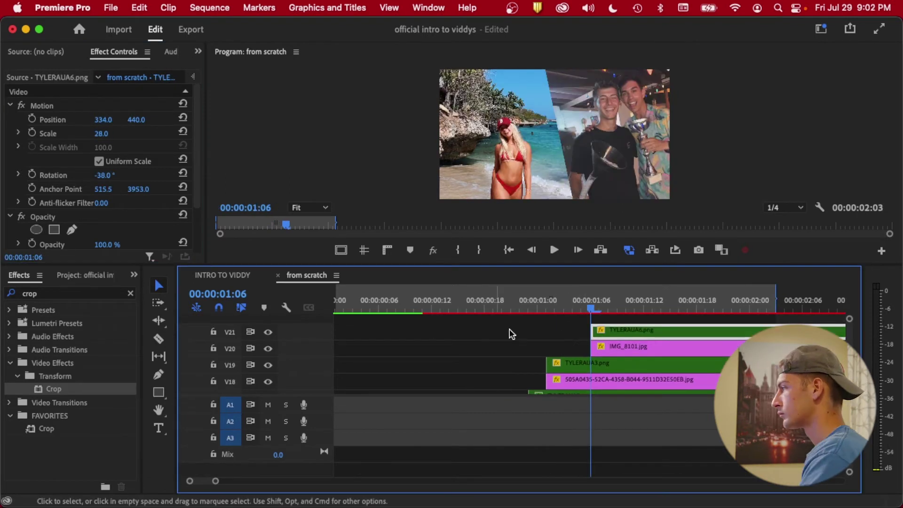
End TYLERAUA6.png at 00:00:02:01 and set it to scale 42, rotation -22° and position 933, 579 along the left edge of IMG_8101.jpg.
{"action": "left_click_drag", "start_coordinate": [762, 310], "coordinate": [600, 317]}
{"action": "left_click", "coordinate": [603, 330]}
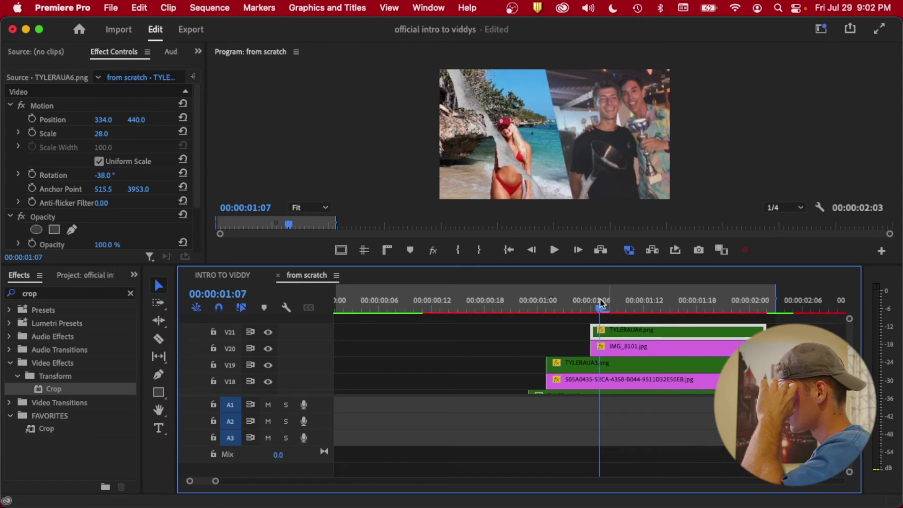
{"action": "left_click_drag", "start_coordinate": [102, 175], "coordinate": [111, 175]}
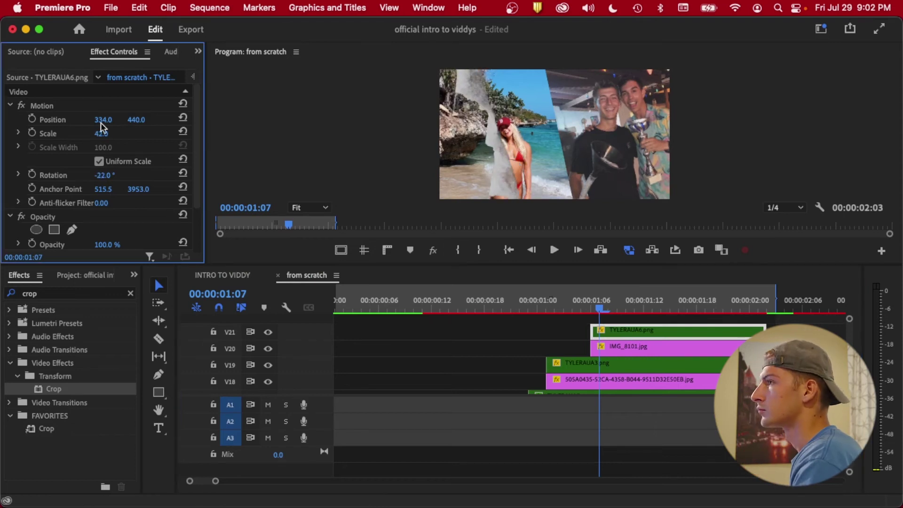
{"action": "left_click_drag", "start_coordinate": [103, 119], "coordinate": [214, 120]}
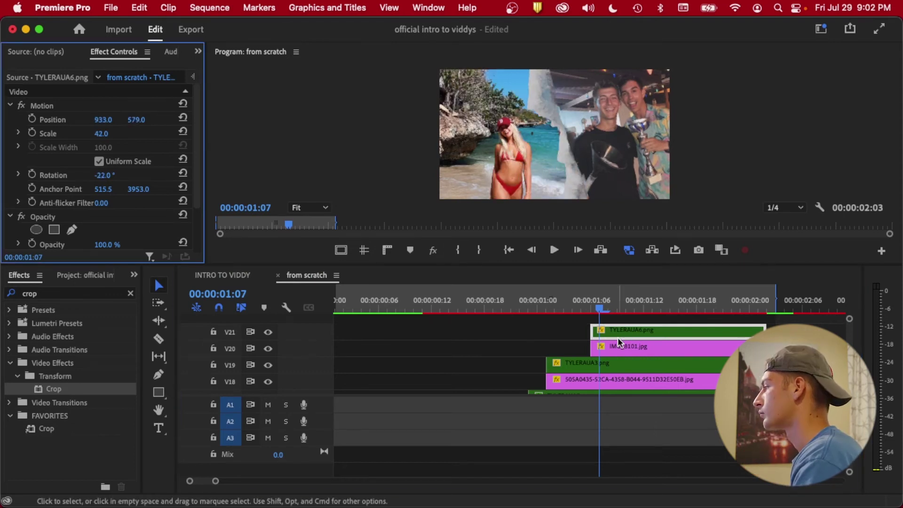
Add DSC08423-4.jpg to V22 starting at 00:00:01:08 and extend it to end with TYLERAUA6.png.
{"action": "left_click", "coordinate": [565, 339]}
{"action": "left_click", "coordinate": [87, 475]}
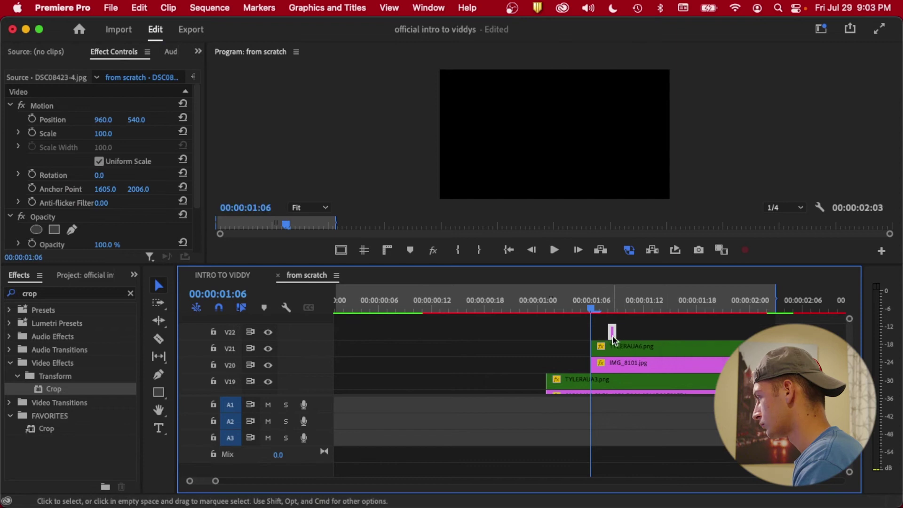
{"action": "left_click", "coordinate": [625, 347]}
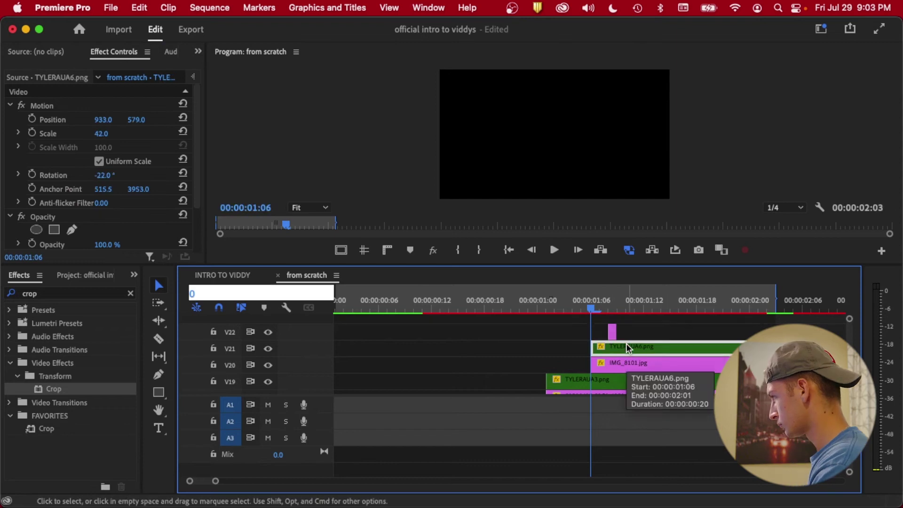
{"action": "key", "text": "Right"}
{"action": "key", "text": "Right"}
{"action": "left_click_drag", "start_coordinate": [621, 332], "coordinate": [766, 329]}
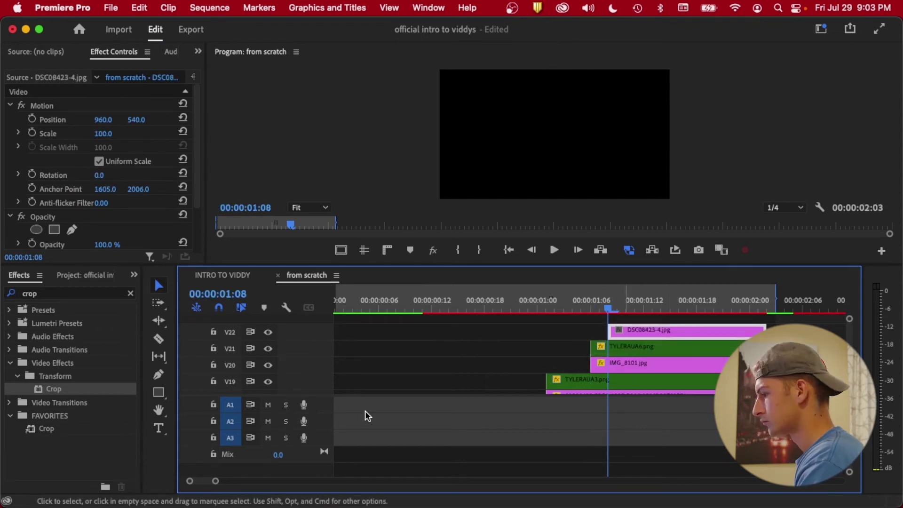
Add IMG-132.jpg above DSC08423-4.jpg and move the clip toward the end of the sequence.
{"action": "left_click", "coordinate": [87, 478]}
{"action": "right_click", "coordinate": [96, 230]}
{"action": "key", "text": "Escape"}
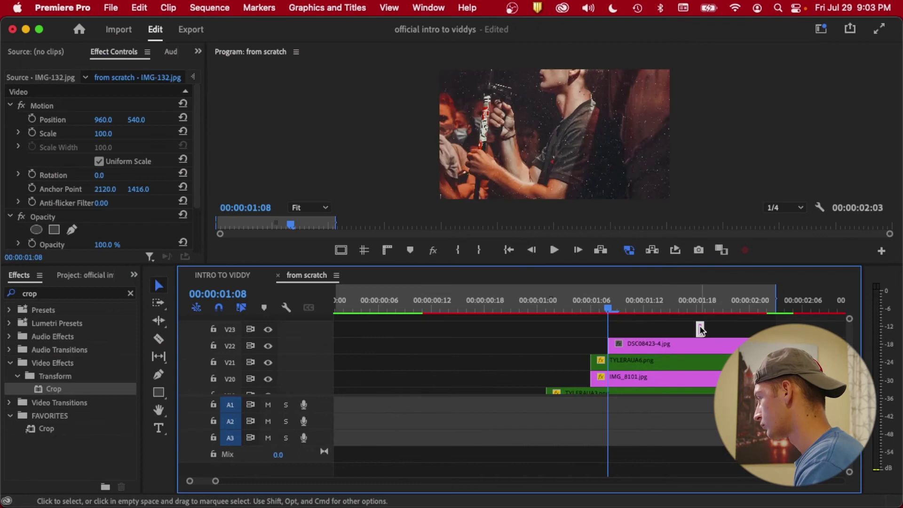
{"action": "left_click_drag", "start_coordinate": [700, 329], "coordinate": [744, 331]}
Duplicate TYLERAUA3.png onto V23 at 00:00:01:08 and reposition it over the right edge of DSC08423-4.jpg.
{"action": "scroll", "coordinate": [626, 335], "scroll_direction": "up", "scroll_amount": 10}
{"action": "left_click", "coordinate": [684, 371]}
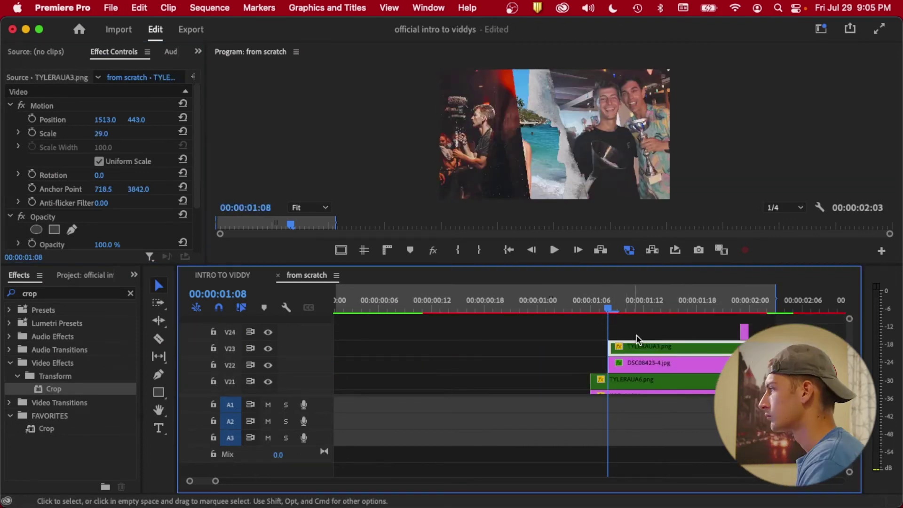
{"action": "left_click_drag", "start_coordinate": [108, 119], "coordinate": [70, 120]}
{"action": "left_click_drag", "start_coordinate": [136, 119], "coordinate": [155, 120]}
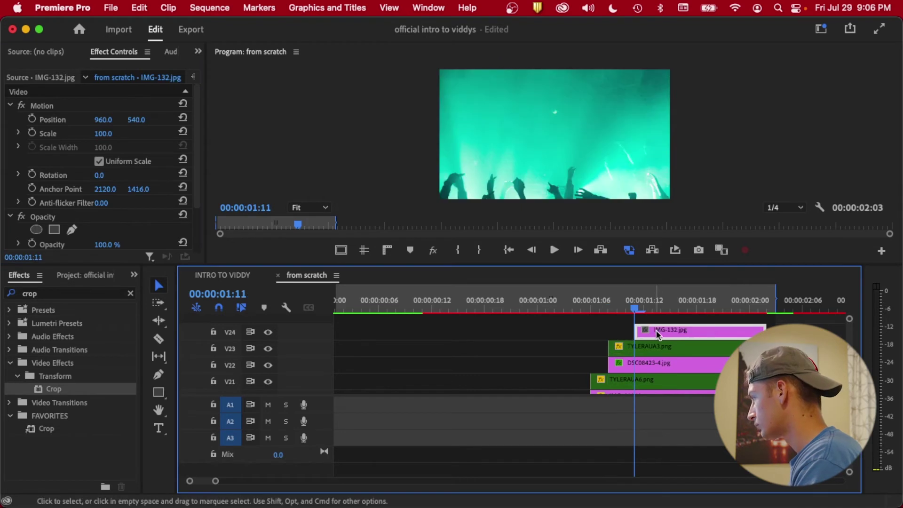
Scale IMG-132.jpg to 41 and shift it horizontally to cover the frame's right part beside the torn edge.
{"action": "left_click_drag", "start_coordinate": [100, 133], "coordinate": [120, 120]}
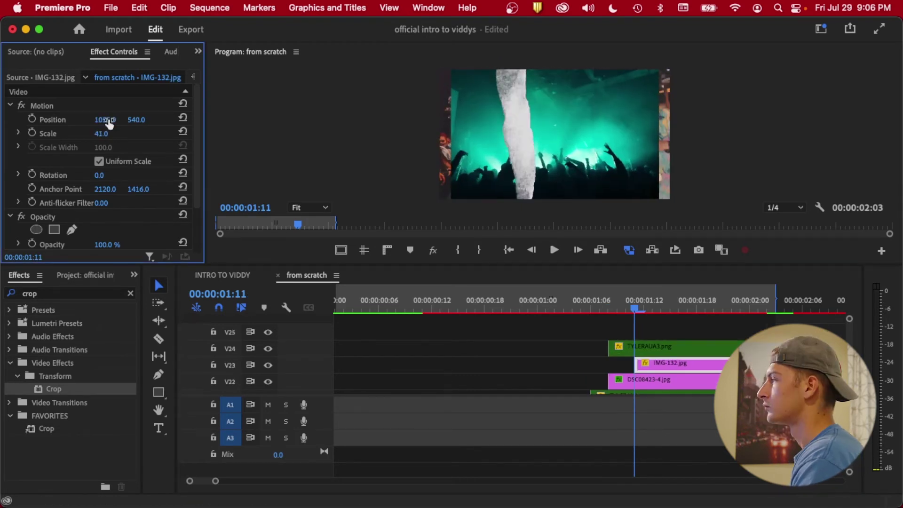
{"action": "left_click_drag", "start_coordinate": [106, 120], "coordinate": [250, 120]}
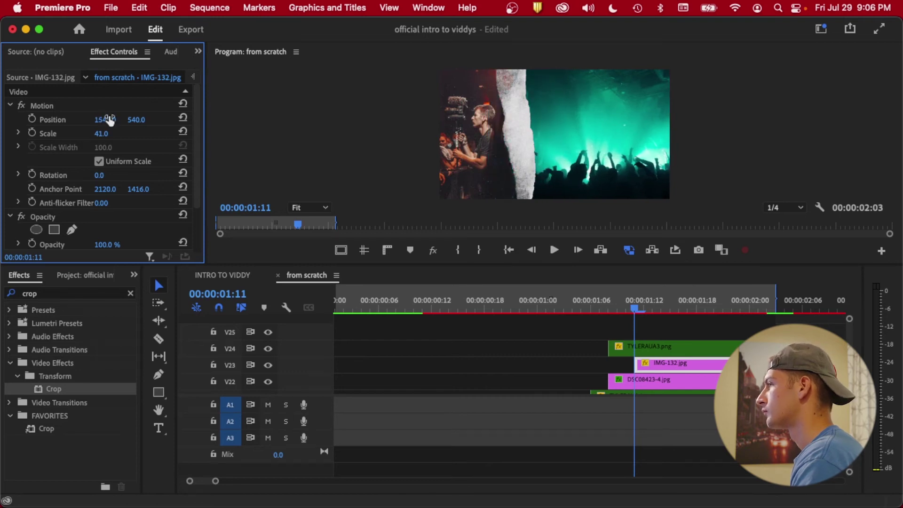
Scale IMG-132.jpg to 66, position it at 1543, 288, rotate it -10°, and crop its left side by 16%.
{"action": "left_click_drag", "start_coordinate": [101, 134], "coordinate": [17, 119]}
{"action": "scroll", "coordinate": [30, 195], "scroll_direction": "down", "scroll_amount": 3}
{"action": "left_click_drag", "start_coordinate": [53, 389], "coordinate": [668, 365]}
{"action": "scroll", "coordinate": [33, 131], "scroll_direction": "down", "scroll_amount": 5}
{"action": "left_click_drag", "start_coordinate": [99, 150], "coordinate": [174, 149]}
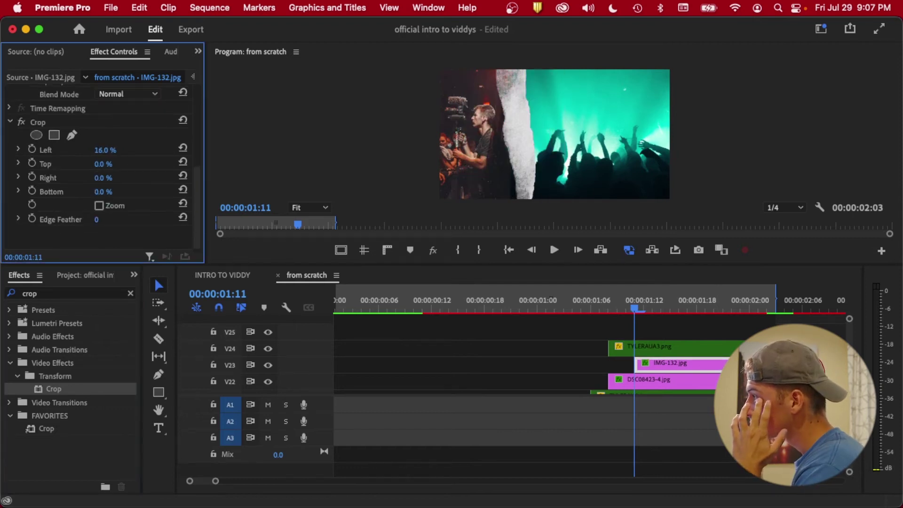
{"action": "scroll", "coordinate": [51, 199], "scroll_direction": "up", "scroll_amount": 6}
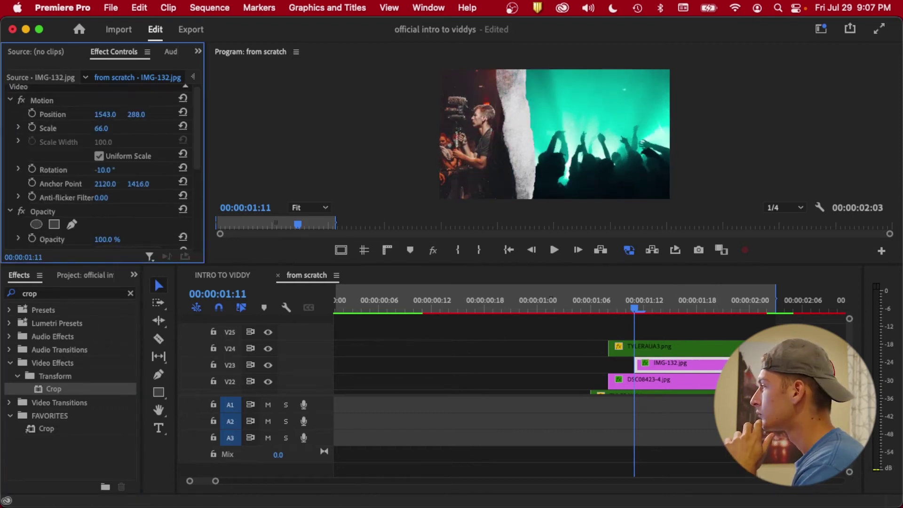
{"action": "left_click_drag", "start_coordinate": [104, 170], "coordinate": [107, 170]}
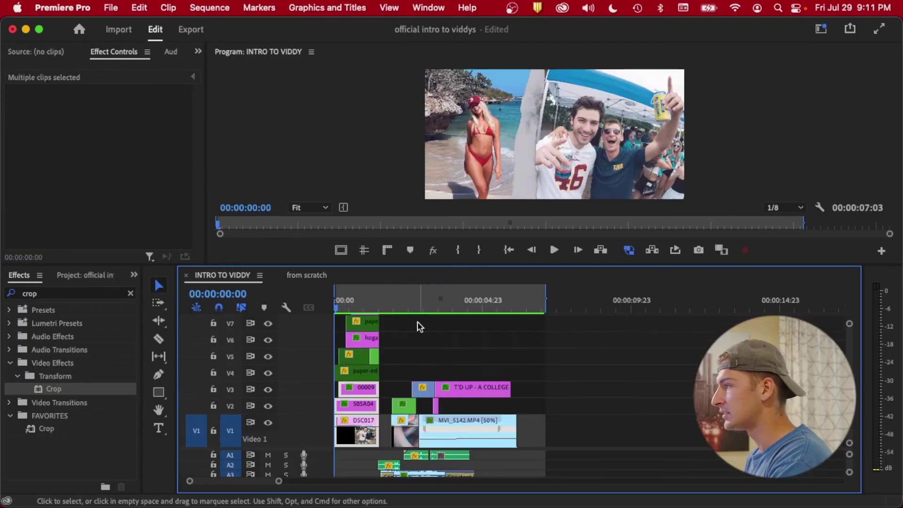
Play the INTRO TO VIDDY sequence, and bring up the from scratch sequence for comparison.
{"action": "key", "text": "="}
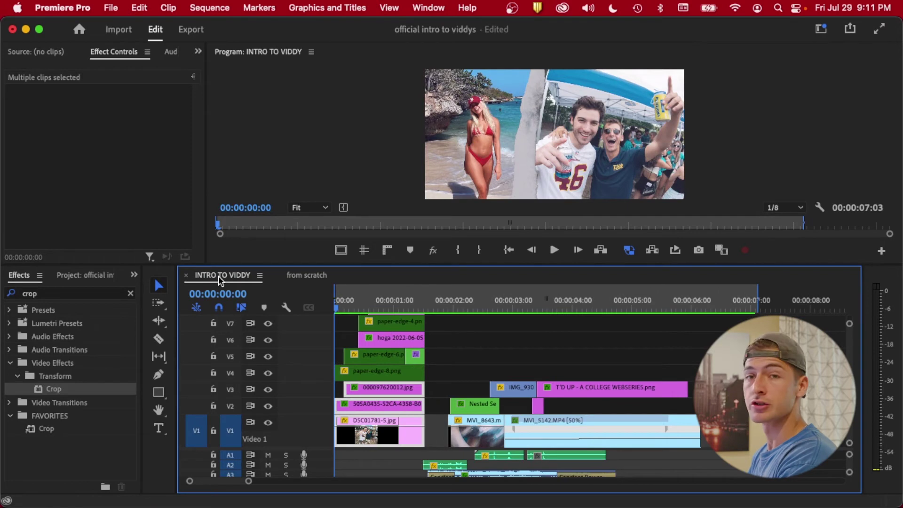
{"action": "key", "text": "space"}
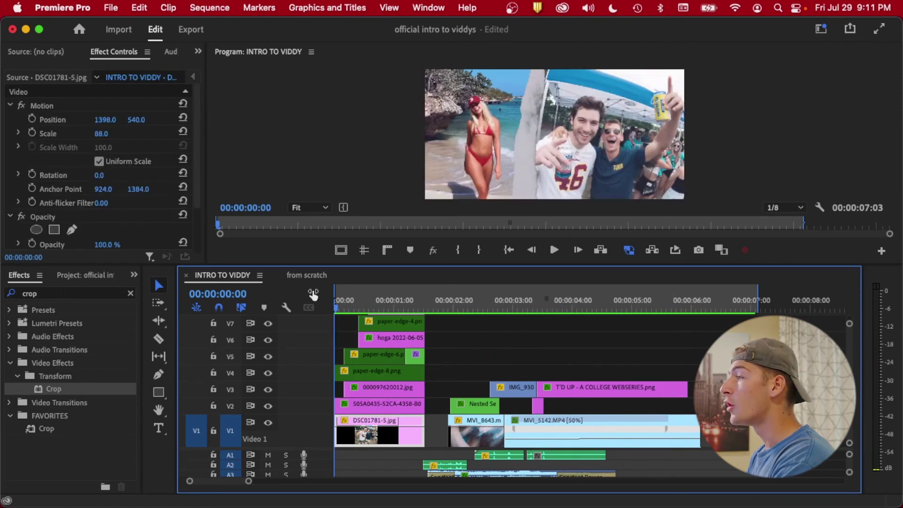
{"action": "left_click", "coordinate": [306, 276]}
{"action": "left_click", "coordinate": [378, 331]}
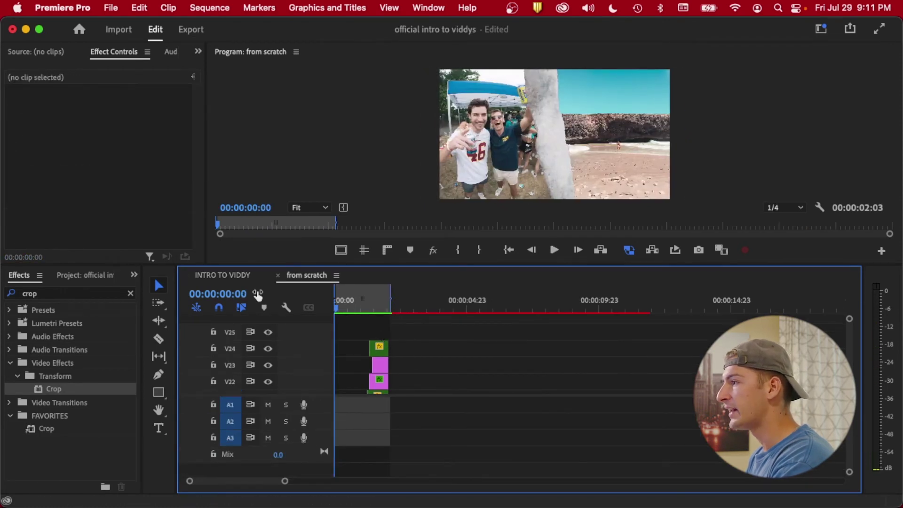
Examine the strobe, 8mm grain, film scratches and VHS overlay clips on V29 to V33 of INTRO TO VIDDY.
{"action": "left_click", "coordinate": [222, 276]}
{"action": "left_click", "coordinate": [386, 410]}
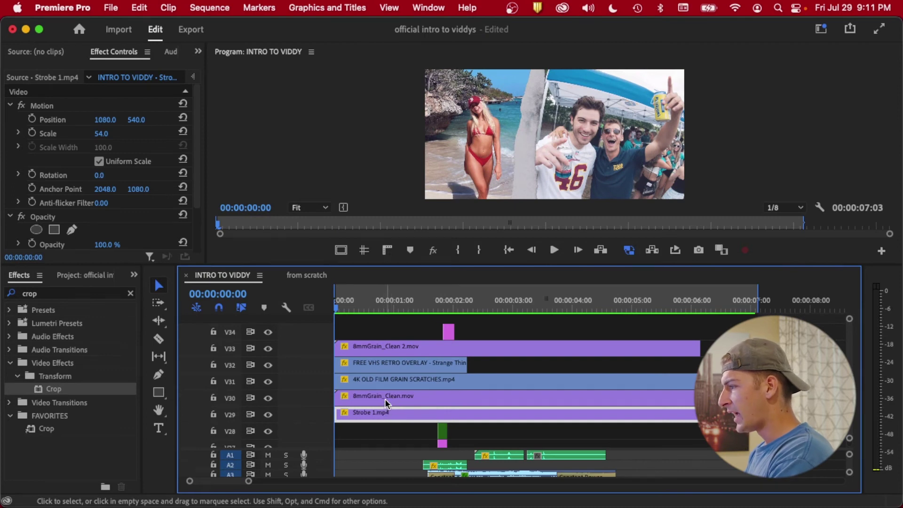
{"action": "left_click", "coordinate": [385, 399]}
{"action": "left_click", "coordinate": [423, 383]}
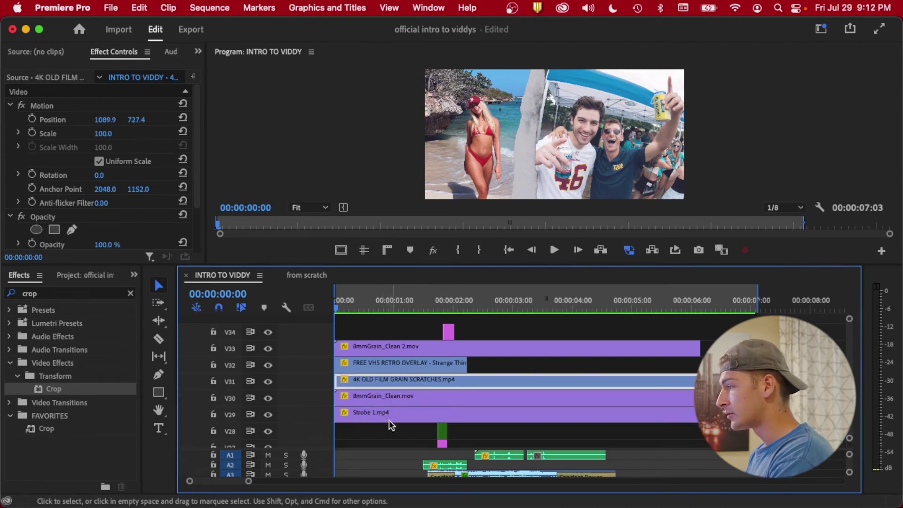
{"action": "left_click_drag", "start_coordinate": [387, 438], "coordinate": [374, 339]}
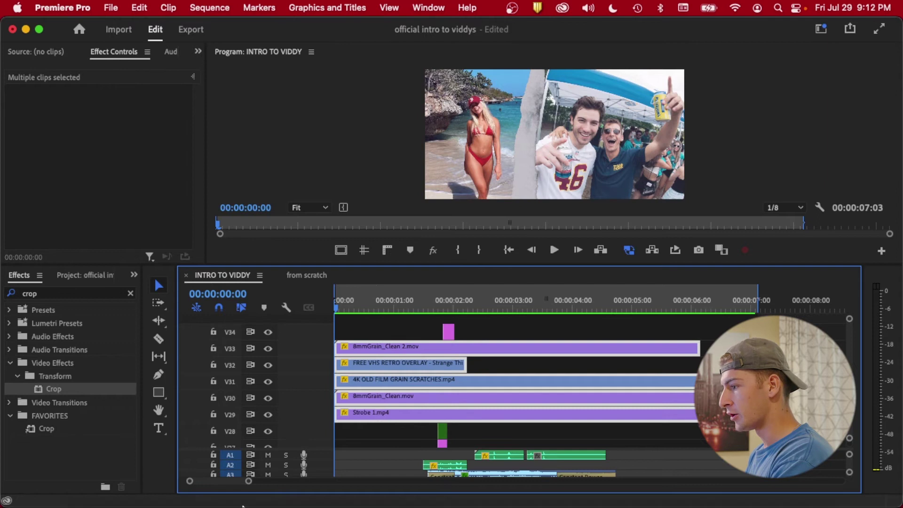
{"action": "left_click", "coordinate": [394, 332]}
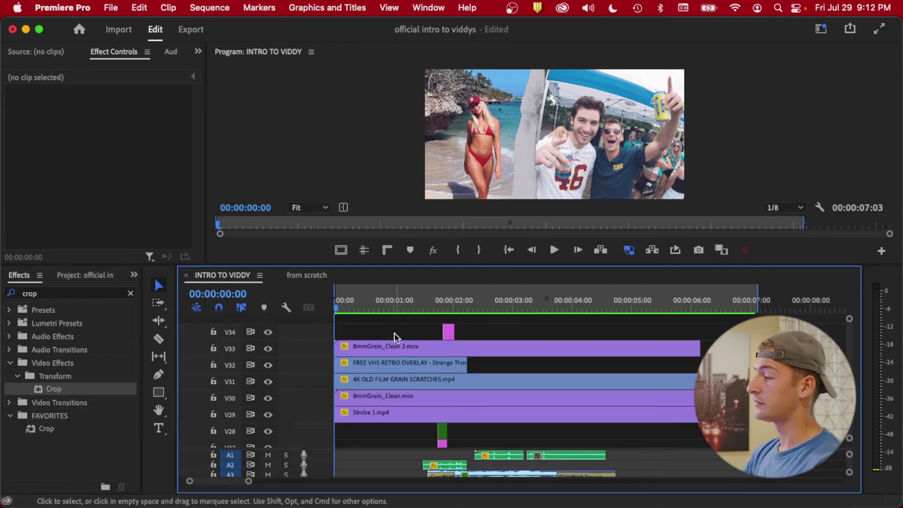
Enlarge the audio track area of INTRO TO VIDDY and inspect the sound effects, including Hit Impact.wav and the clip on A5.
{"action": "scroll", "coordinate": [417, 422], "scroll_direction": "down", "scroll_amount": 10}
{"action": "scroll", "coordinate": [404, 459], "scroll_direction": "up", "scroll_amount": 3}
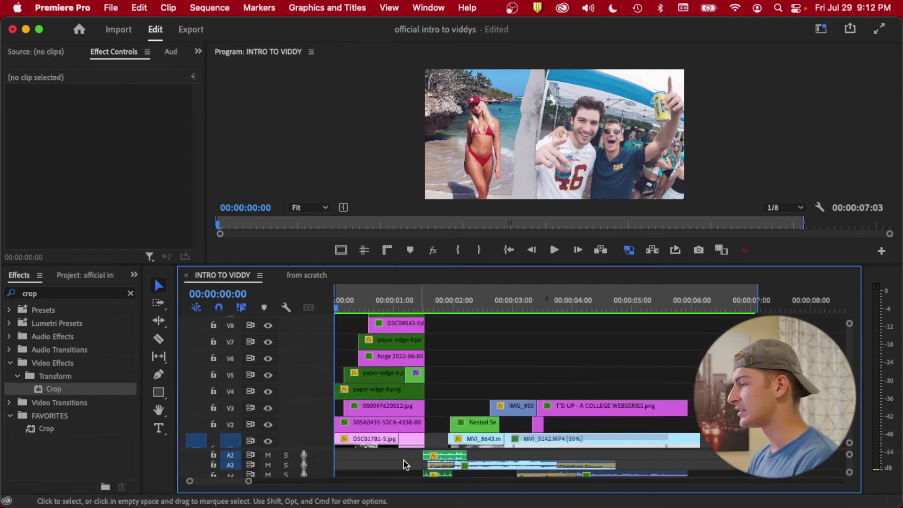
{"action": "left_click_drag", "start_coordinate": [318, 450], "coordinate": [332, 347]}
{"action": "left_click", "coordinate": [414, 431]}
{"action": "left_click", "coordinate": [494, 406]}
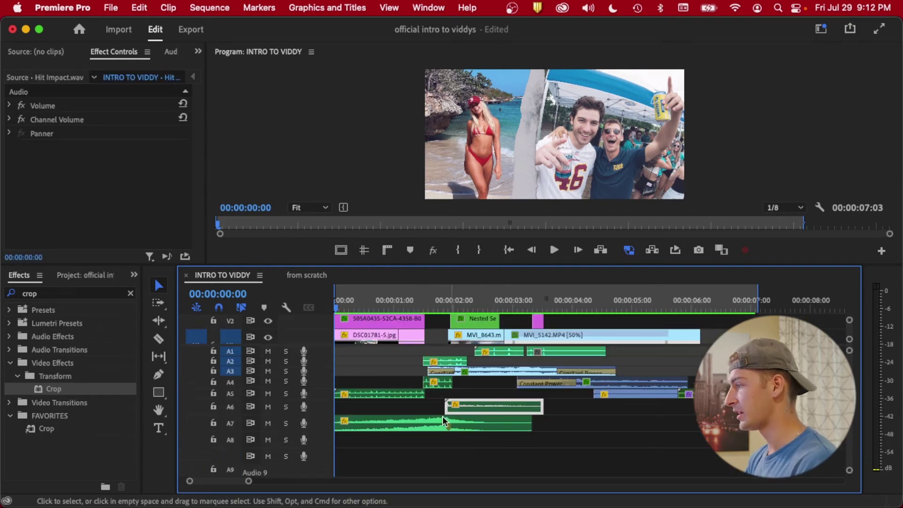
{"action": "left_click", "coordinate": [394, 394]}
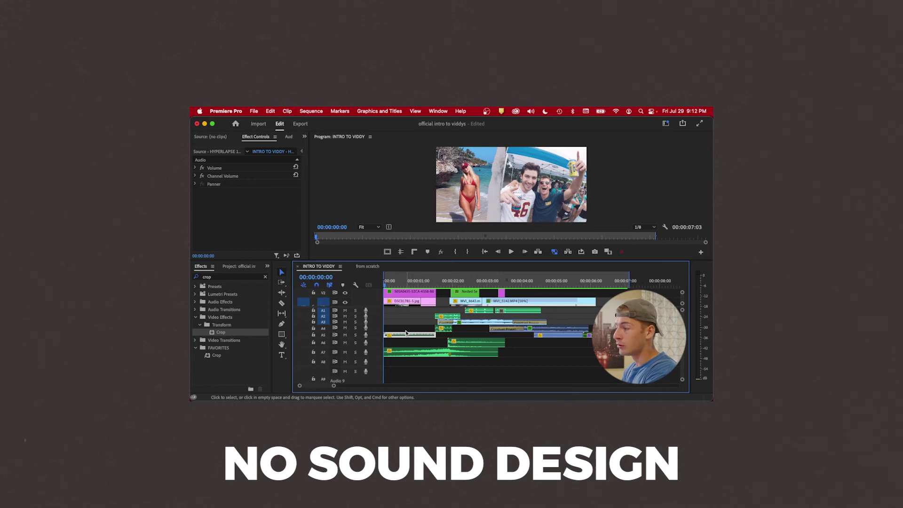
Mute all audio tracks of INTRO TO VIDDY and play the sequence without its sound design.
{"action": "left_click", "coordinate": [345, 311], "text": "shift"}
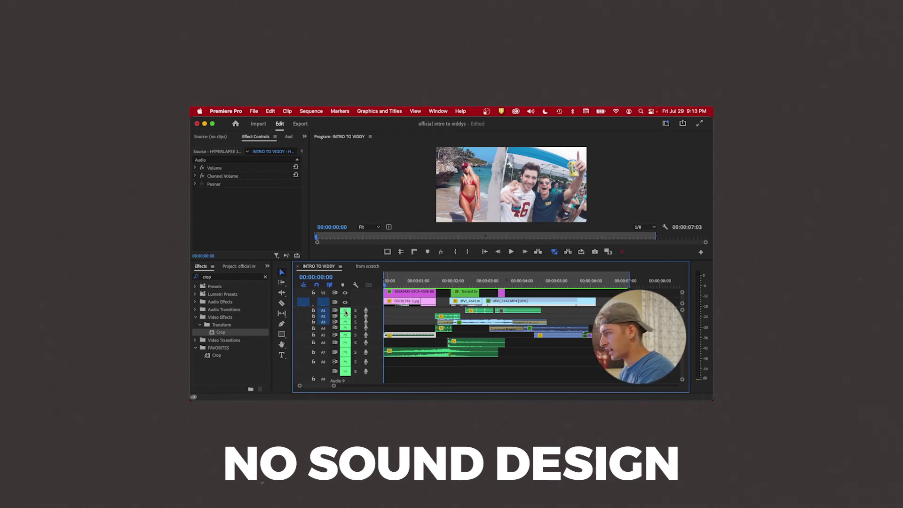
{"action": "key", "text": "space"}
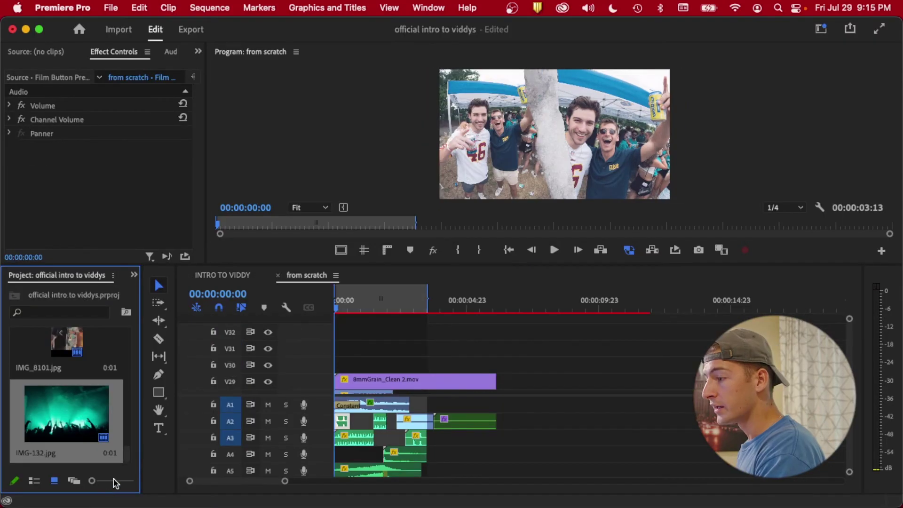
Create a 1920 x 1080 adjustment layer at 23.976 fps with square pixels in the project.
{"action": "left_click_drag", "start_coordinate": [140, 466], "coordinate": [307, 466]}
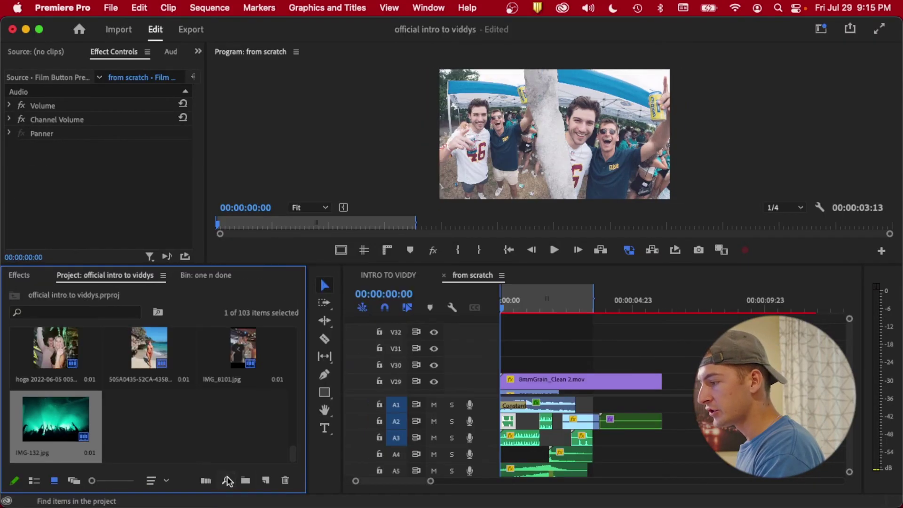
{"action": "left_click", "coordinate": [266, 481]}
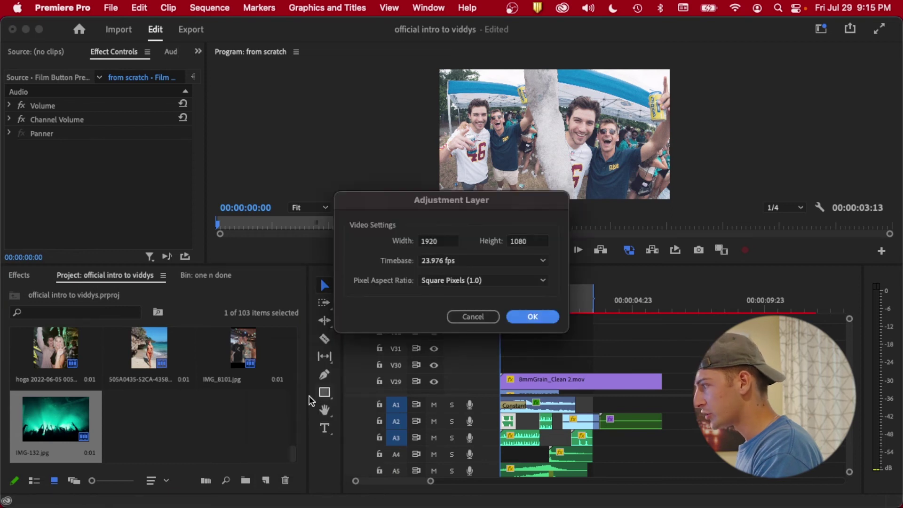
{"action": "left_click", "coordinate": [532, 317]}
Extend the adjustment layer at the start of V30 in the from scratch sequence to about 00:00:00:06.
{"action": "key", "text": "="}
{"action": "key", "text": "="}
{"action": "key", "text": "="}
{"action": "key", "text": "="}
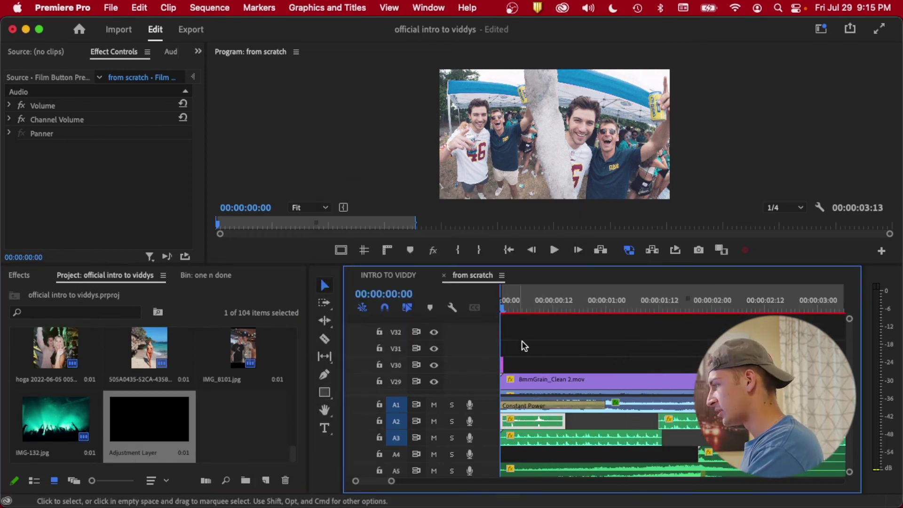
{"action": "left_click_drag", "start_coordinate": [521, 367], "coordinate": [604, 363]}
{"action": "key", "text": "minus"}
Apply the WGFX Offset 01 preset from the FAVORITES effects to the adjustment layer on V30.
{"action": "left_click", "coordinate": [20, 275]}
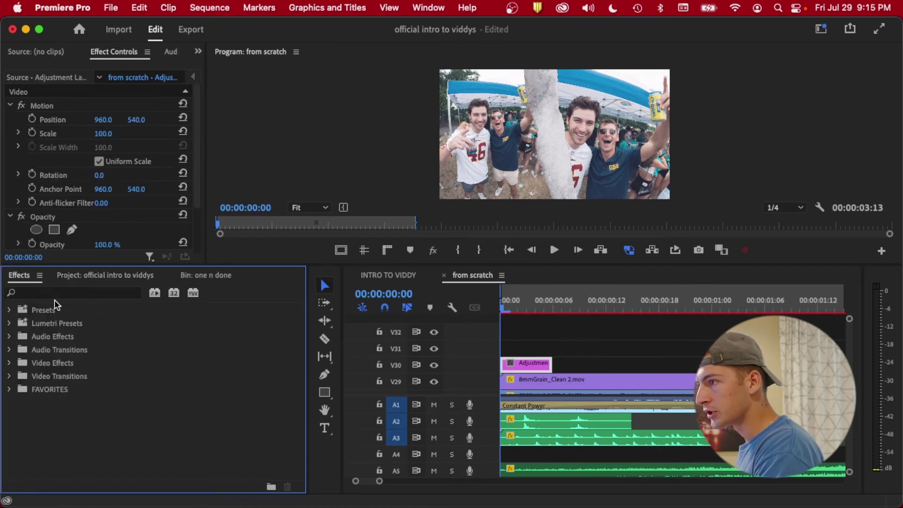
{"action": "left_click", "coordinate": [9, 390]}
{"action": "scroll", "coordinate": [81, 462], "scroll_direction": "down", "scroll_amount": 5}
{"action": "left_click", "coordinate": [76, 474]}
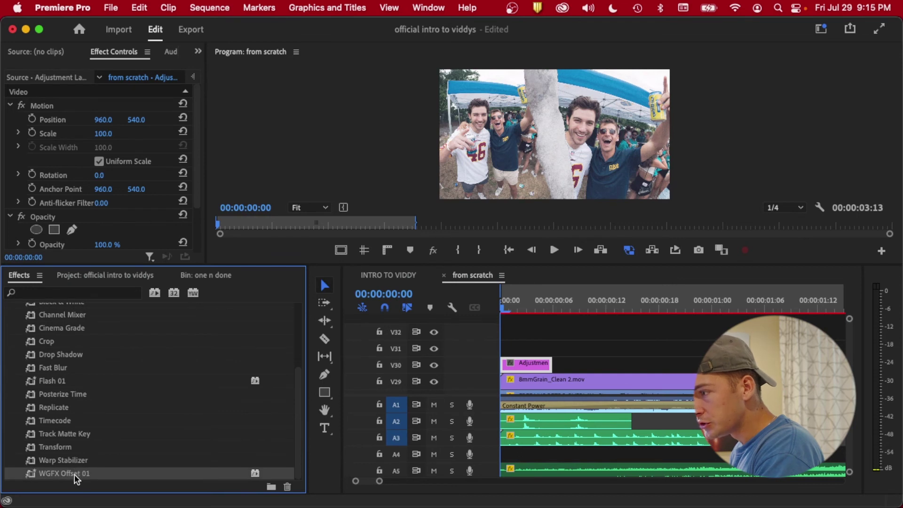
{"action": "left_click_drag", "start_coordinate": [75, 474], "coordinate": [450, 380]}
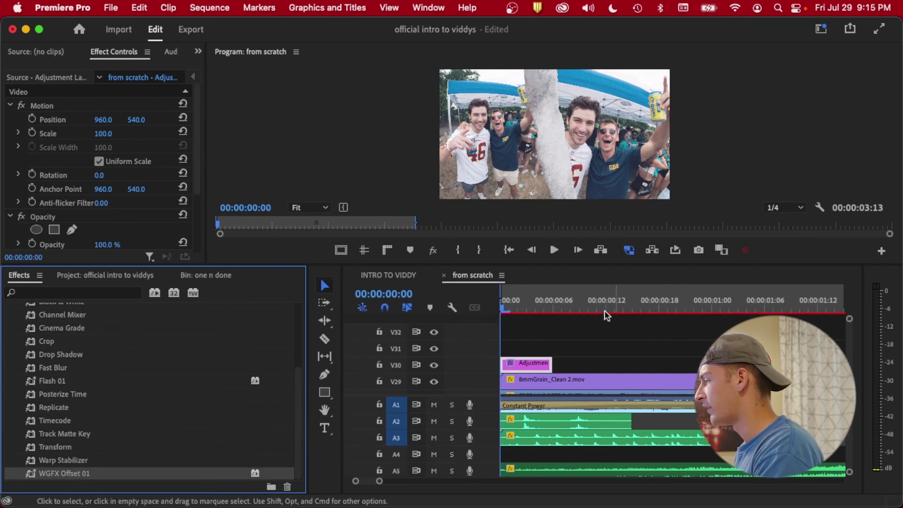
{"action": "key", "text": "minus"}
{"action": "key", "text": "minus"}
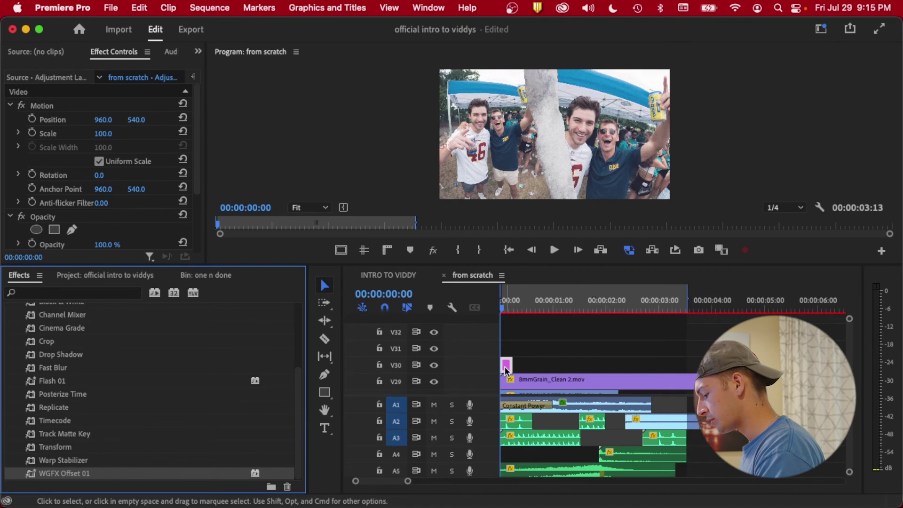
Move the adjustment layer toward the end of V30 and set the playhead to 00:00:02:02, where the photo clips end.
{"action": "left_click_drag", "start_coordinate": [504, 369], "coordinate": [819, 369]}
{"action": "scroll", "coordinate": [765, 358], "scroll_direction": "down", "scroll_amount": 4}
{"action": "scroll", "coordinate": [765, 357], "scroll_direction": "up", "scroll_amount": 1}
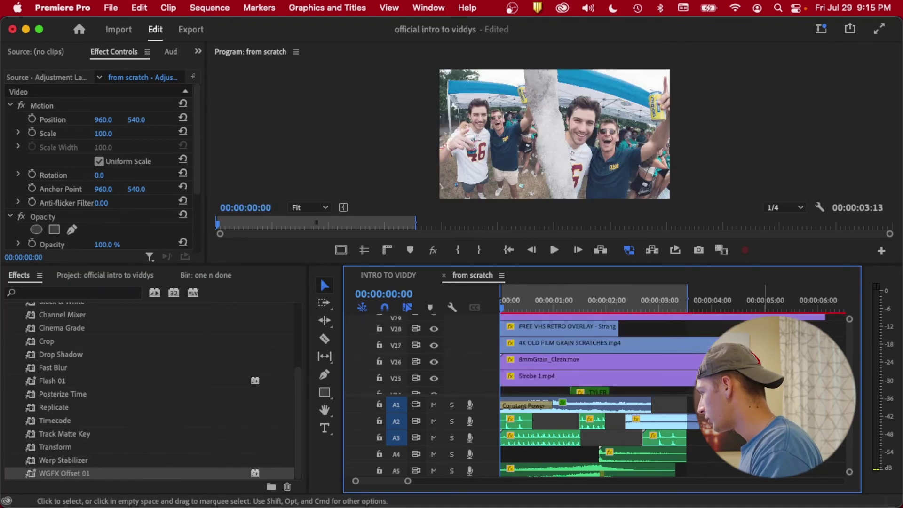
{"action": "scroll", "coordinate": [506, 371], "scroll_direction": "up", "scroll_amount": 1}
{"action": "left_click", "coordinate": [611, 304]}
{"action": "scroll", "coordinate": [620, 349], "scroll_direction": "down", "scroll_amount": 4}
{"action": "scroll", "coordinate": [621, 351], "scroll_direction": "up", "scroll_amount": 7}
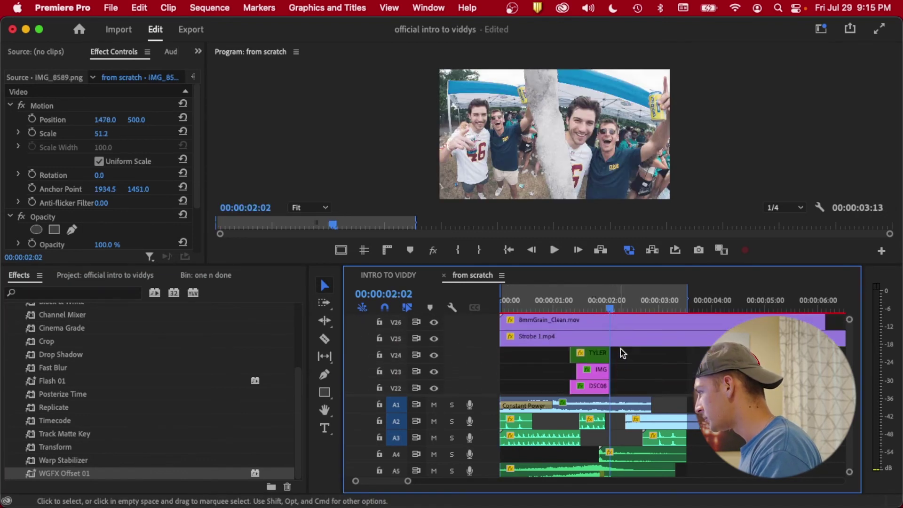
Duplicate the first sound effect on A2 onto A3, starting at about 00:00:01:18.
{"action": "key", "text": "equal"}
{"action": "left_click_drag", "start_coordinate": [511, 421], "coordinate": [626, 421]}
{"action": "left_click_drag", "start_coordinate": [682, 440], "coordinate": [689, 440]}
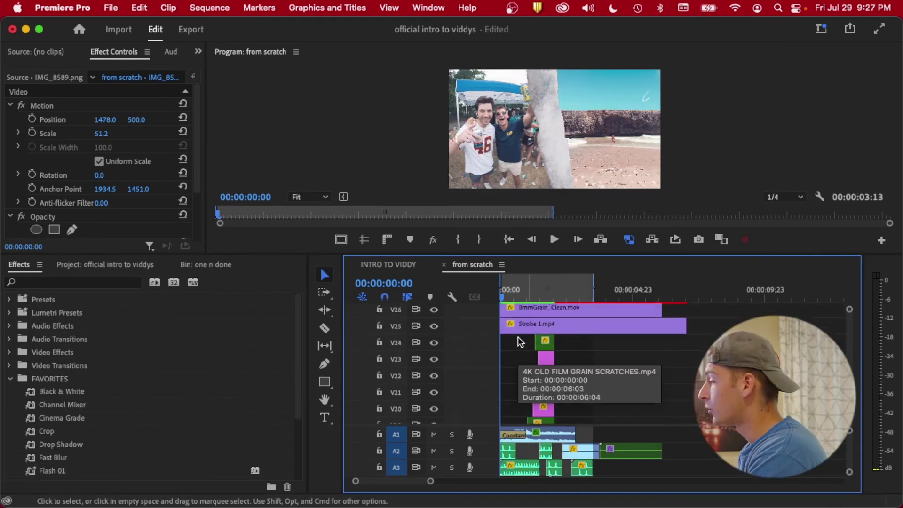
Review the staggered photo and torn-paper layers of the from scratch sequence and play it through.
{"action": "scroll", "coordinate": [518, 337], "scroll_direction": "down", "scroll_amount": 8}
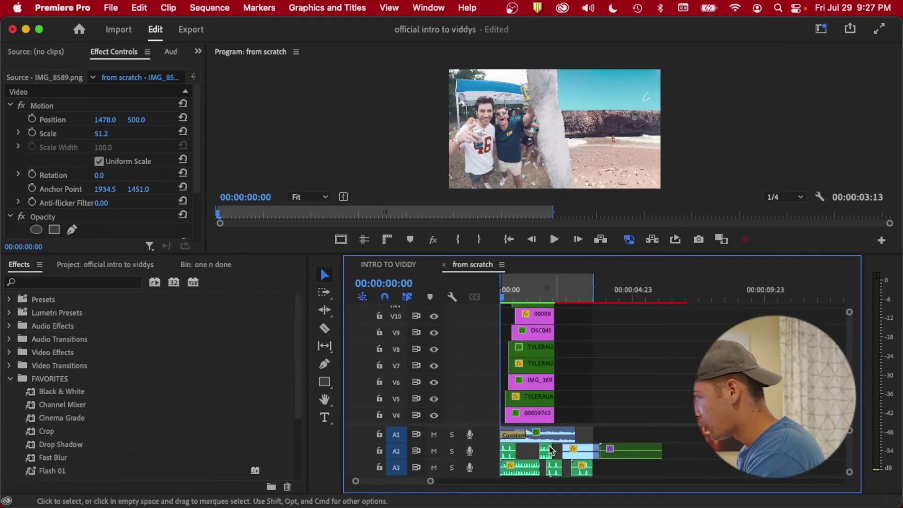
{"action": "scroll", "coordinate": [528, 353], "scroll_direction": "up", "scroll_amount": 4}
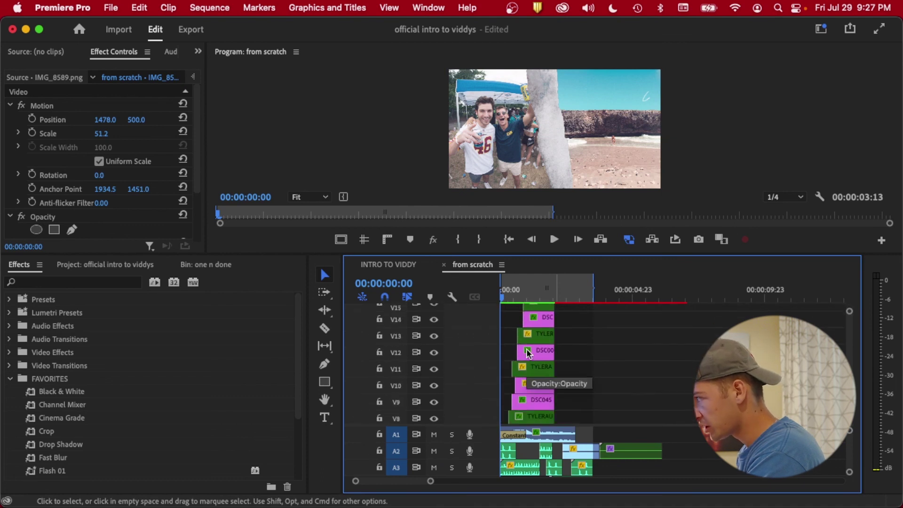
{"action": "scroll", "coordinate": [528, 353], "scroll_direction": "down", "scroll_amount": 6}
{"action": "key", "text": "equal"}
{"action": "key", "text": "equal"}
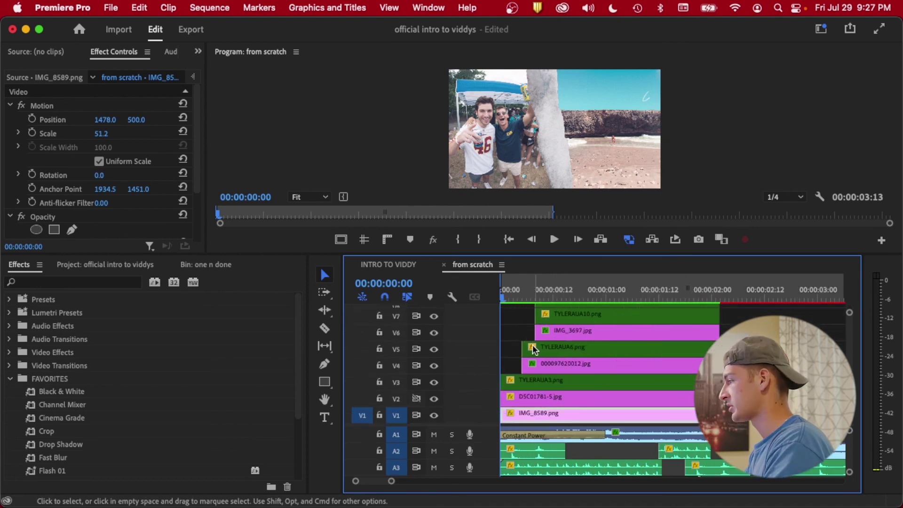
{"action": "key", "text": "space"}
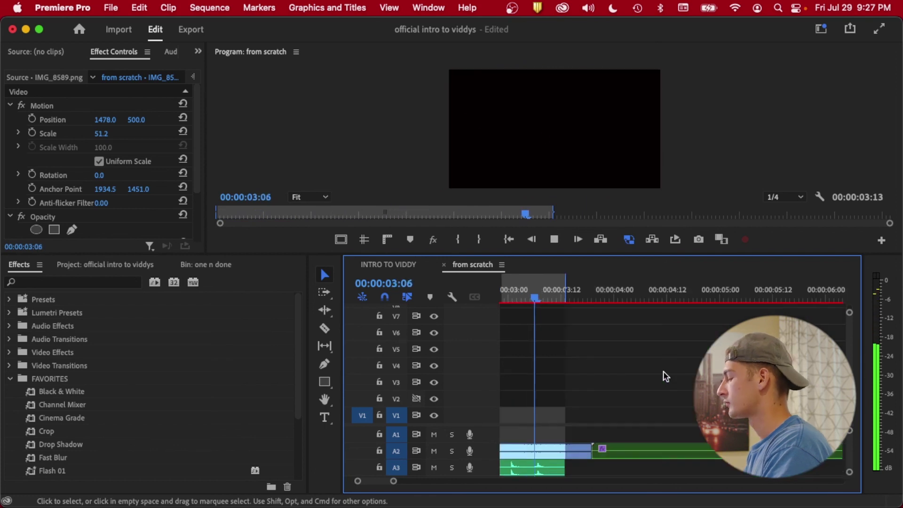
{"action": "key", "text": "minus"}
{"action": "key", "text": "minus"}
{"action": "left_click_drag", "start_coordinate": [571, 298], "coordinate": [560, 296]}
Play the INTRO TO VIDDY sequence from its start for comparison with the rebuilt version.
{"action": "left_click", "coordinate": [389, 264]}
{"action": "key", "text": "Home"}
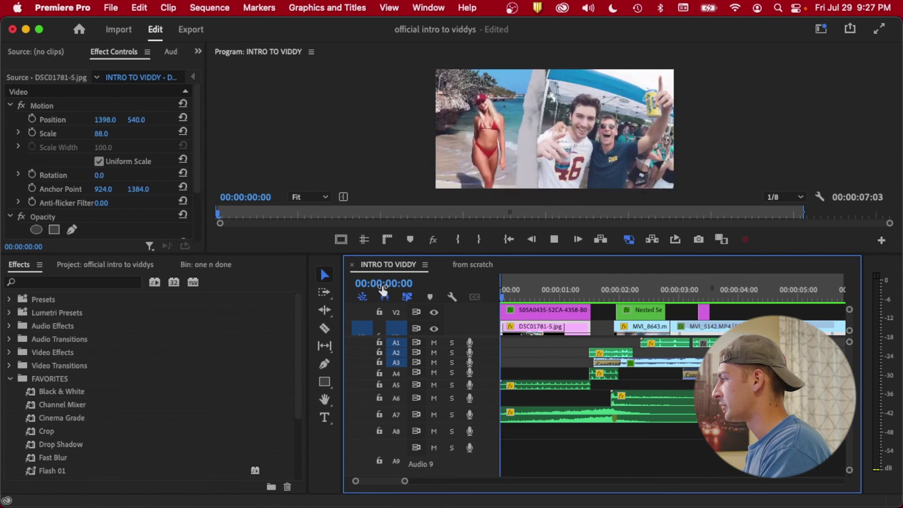
{"action": "key", "text": "space"}
{"action": "scroll", "coordinate": [555, 329], "scroll_direction": "up", "scroll_amount": 2}
{"action": "scroll", "coordinate": [556, 330], "scroll_direction": "down", "scroll_amount": 3}
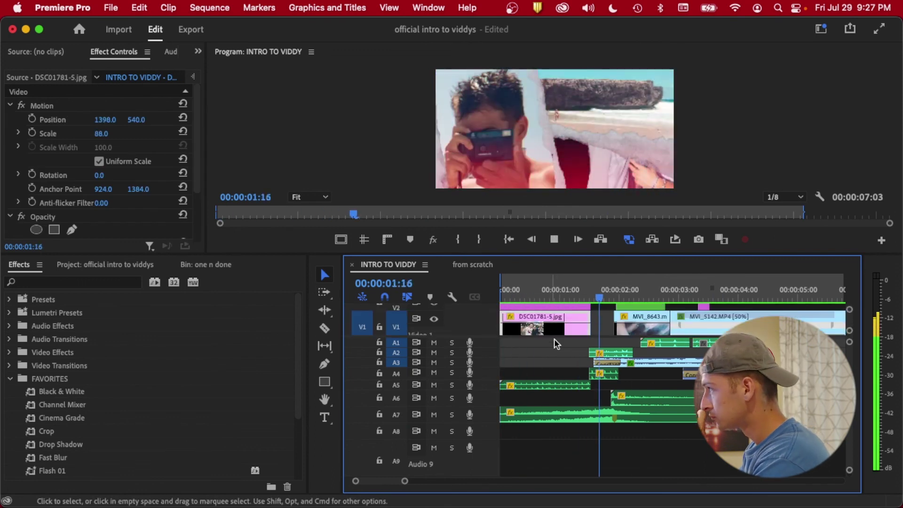